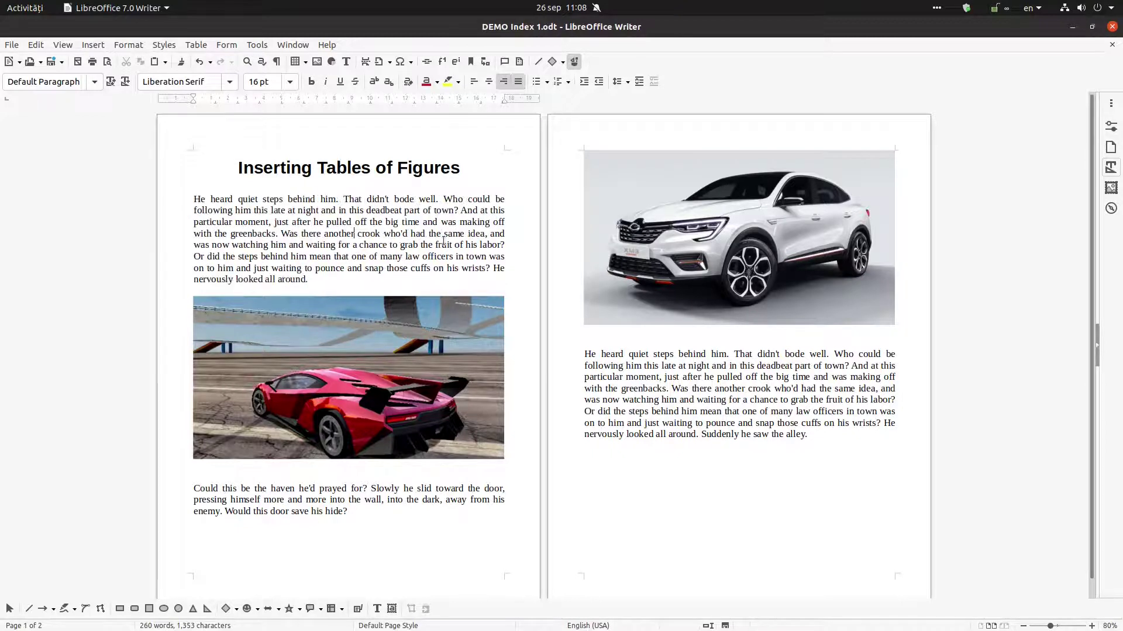
Step: Inspect the white car image's properties and close them without changes
click(273, 167)
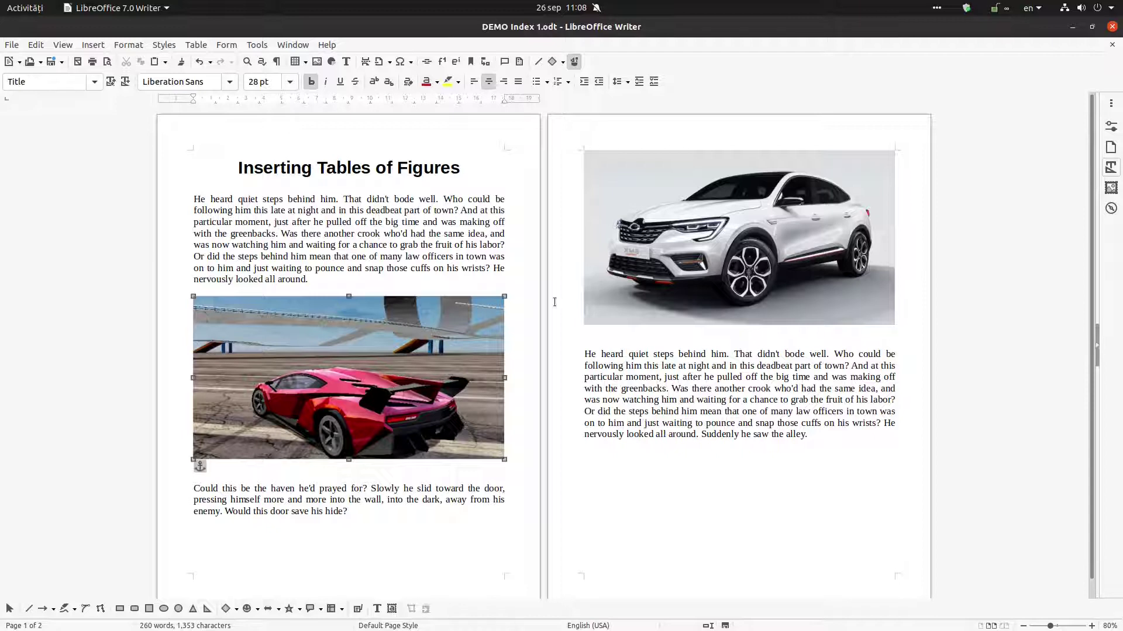
double_click(664, 246)
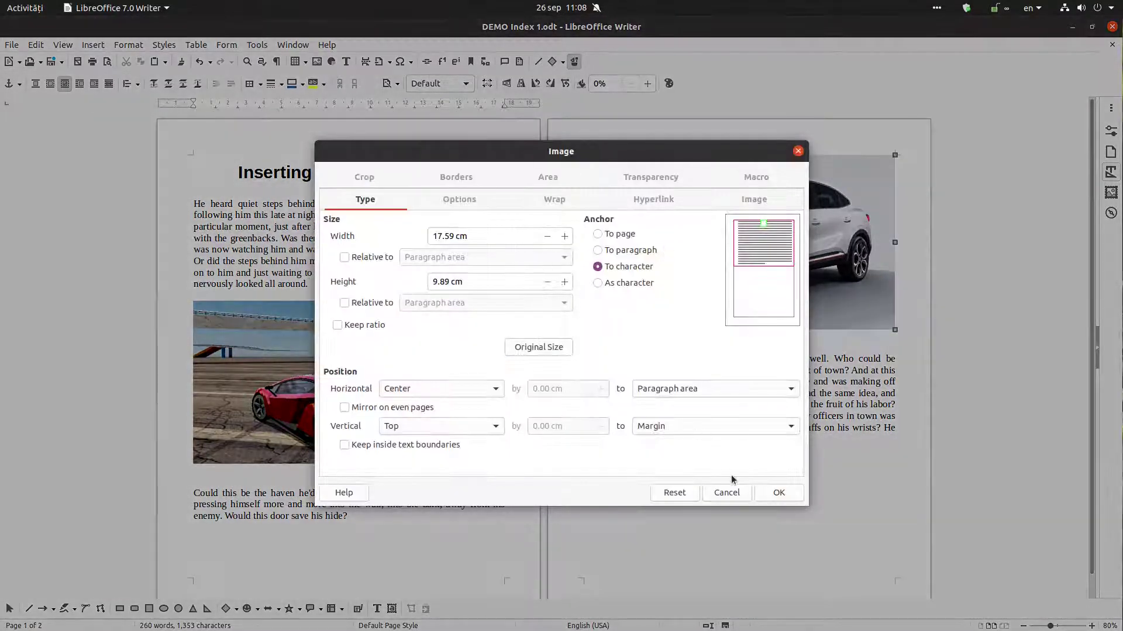
click(732, 493)
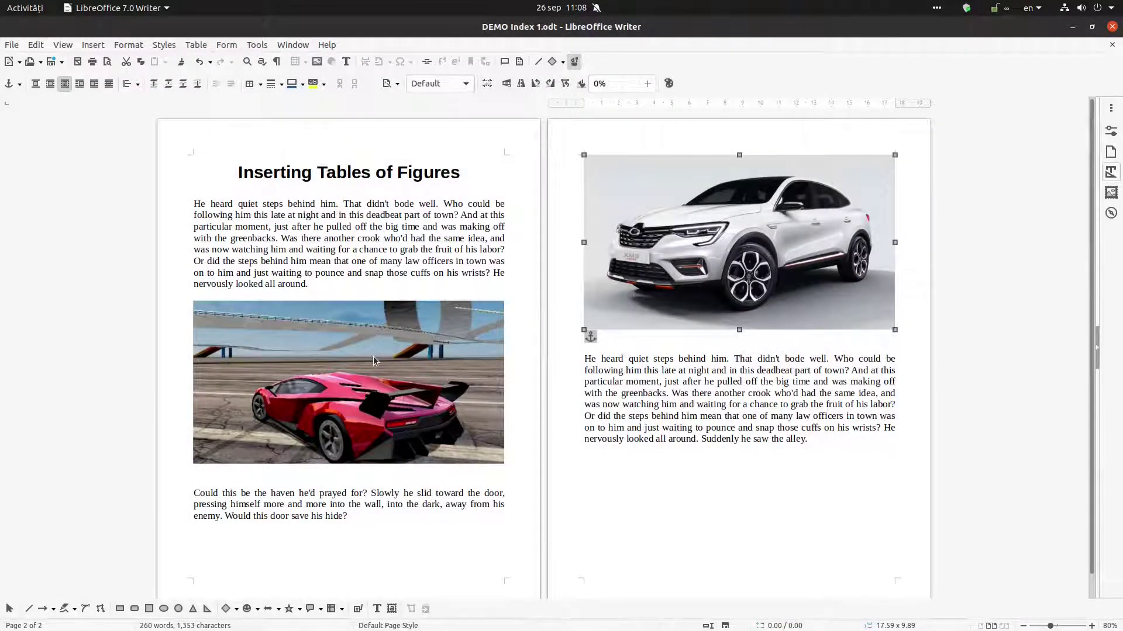
click(212, 188)
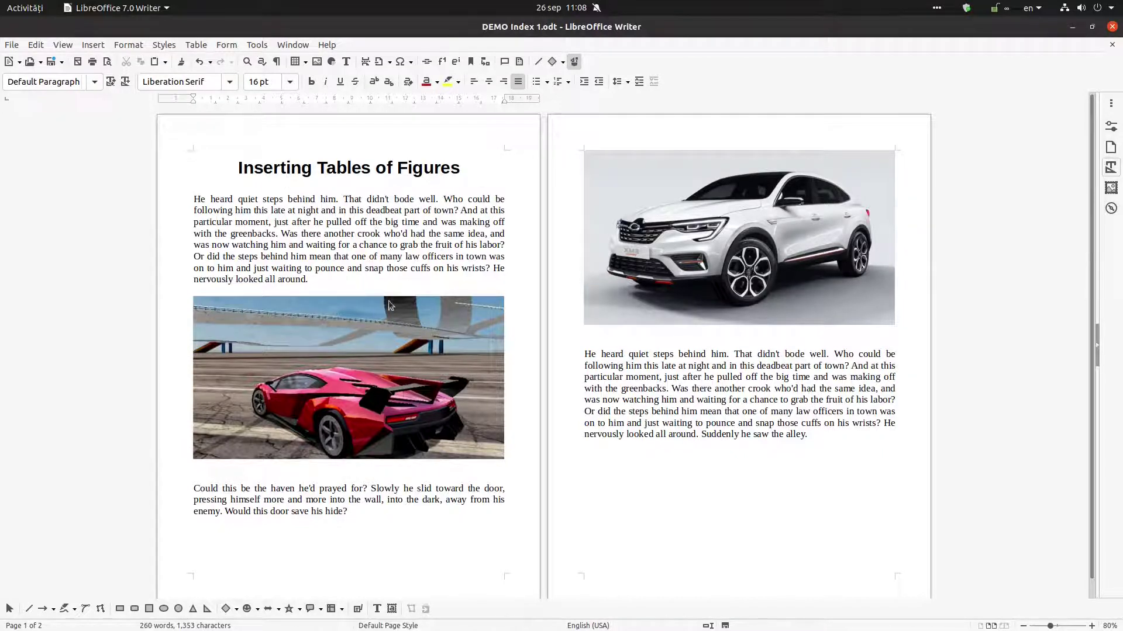
Step: Start a caption on the red car image with the text 'The red car'
right_click(339, 342)
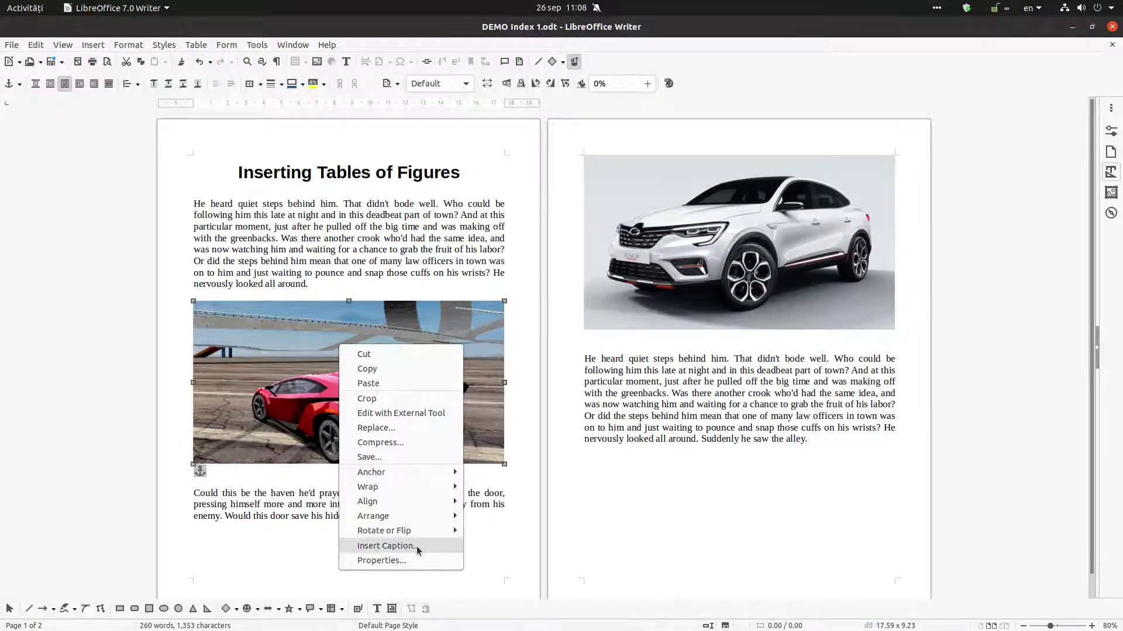
click(416, 546)
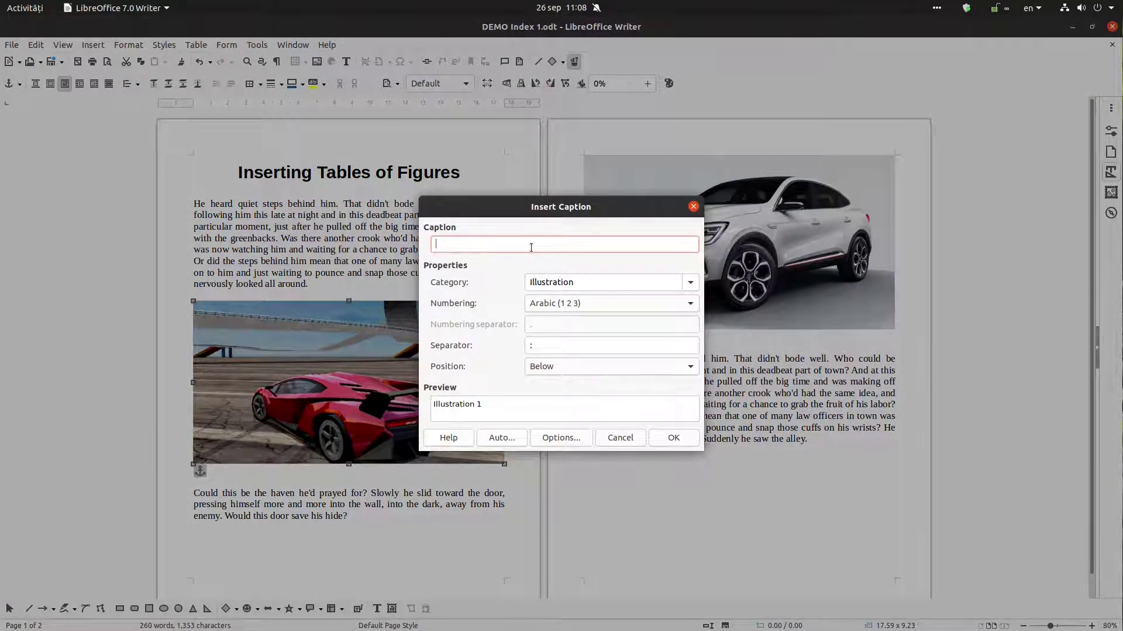
text(Red c)
key(BackSpace)
key(BackSpace)
key(BackSpace)
text(The red car)
key(Tab)
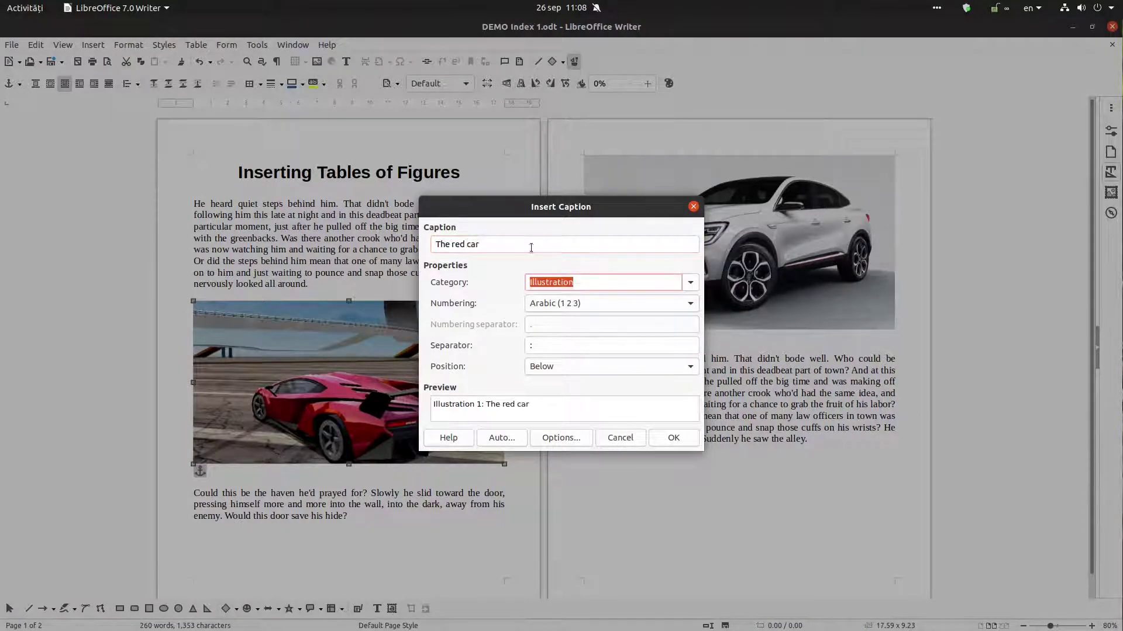
Step: Keep Arabic numbering, remove the space after the colon separator, keep the caption Below, and add it
click(587, 299)
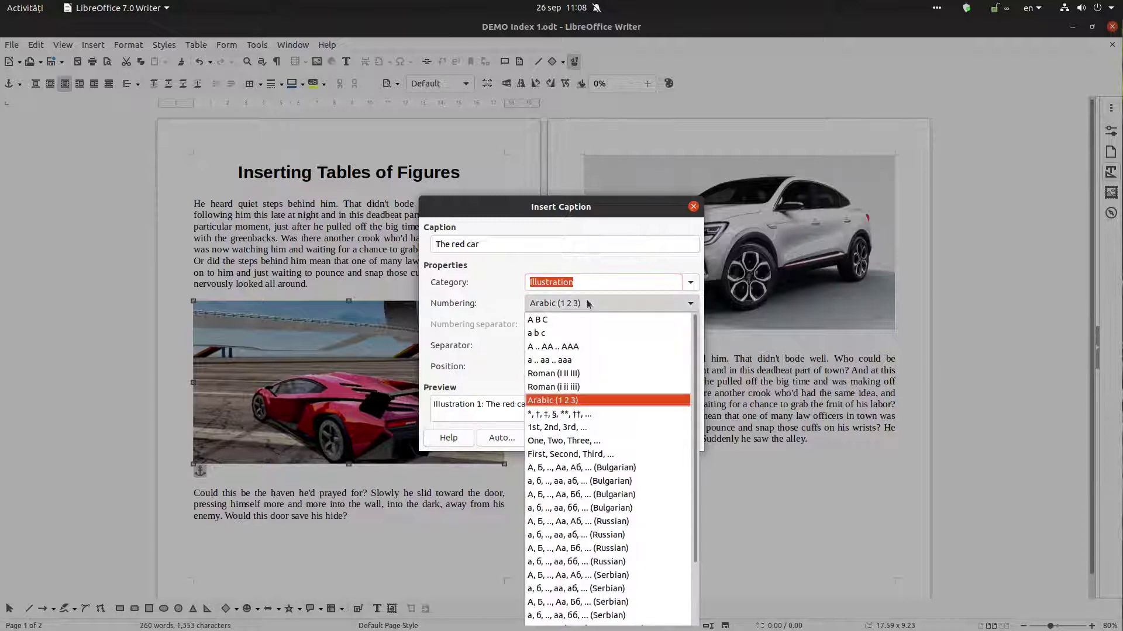
click(587, 300)
click(587, 299)
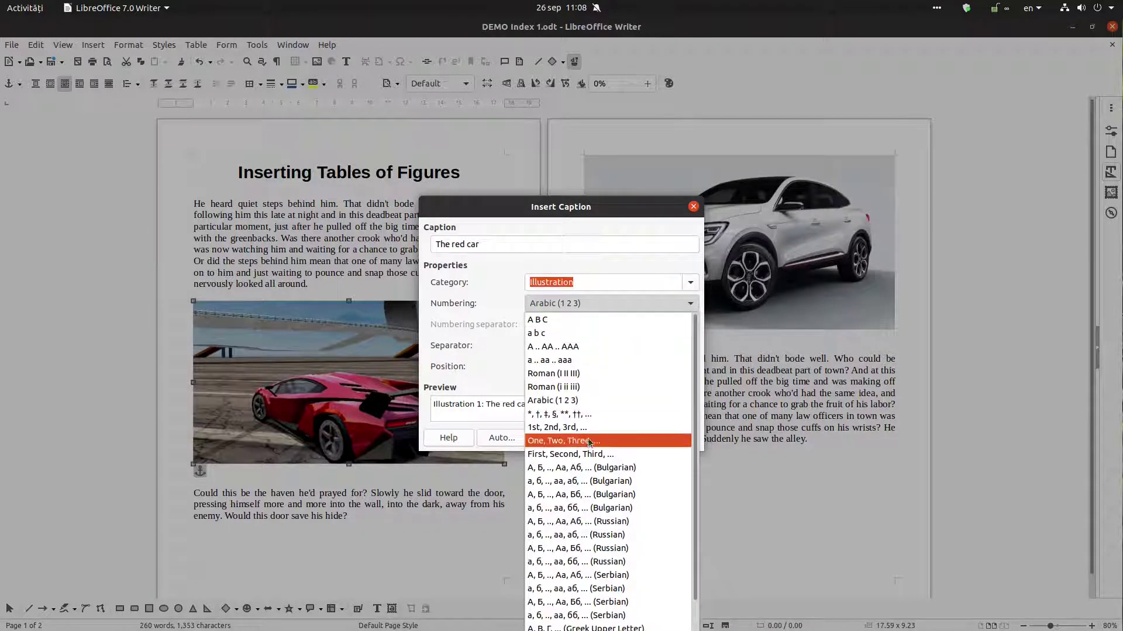
click(587, 402)
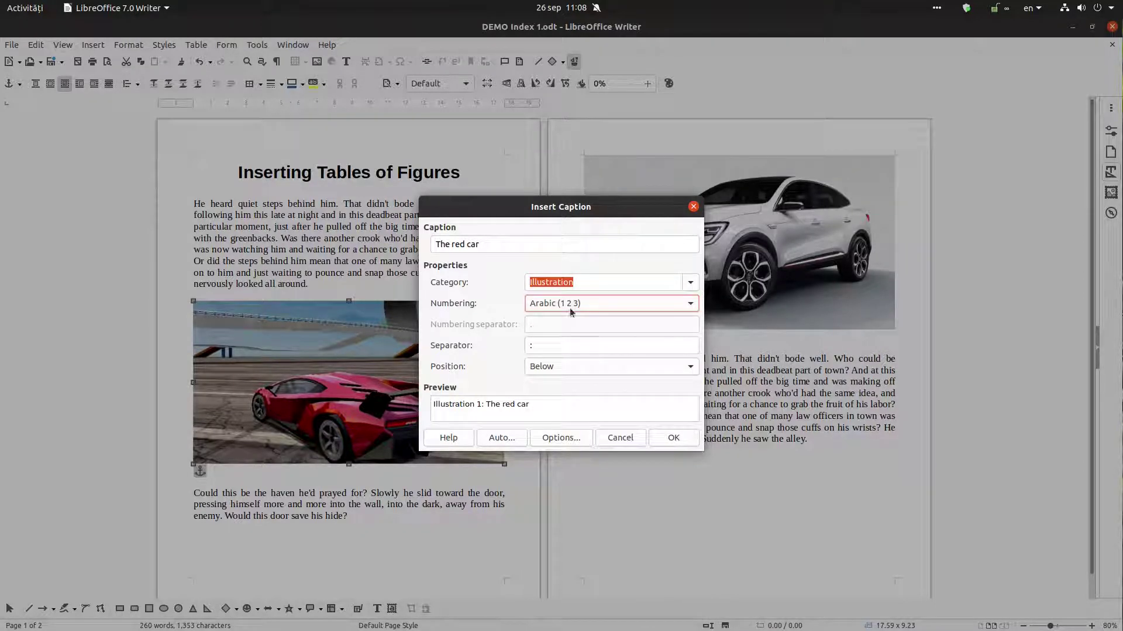
click(547, 346)
key(BackSpace)
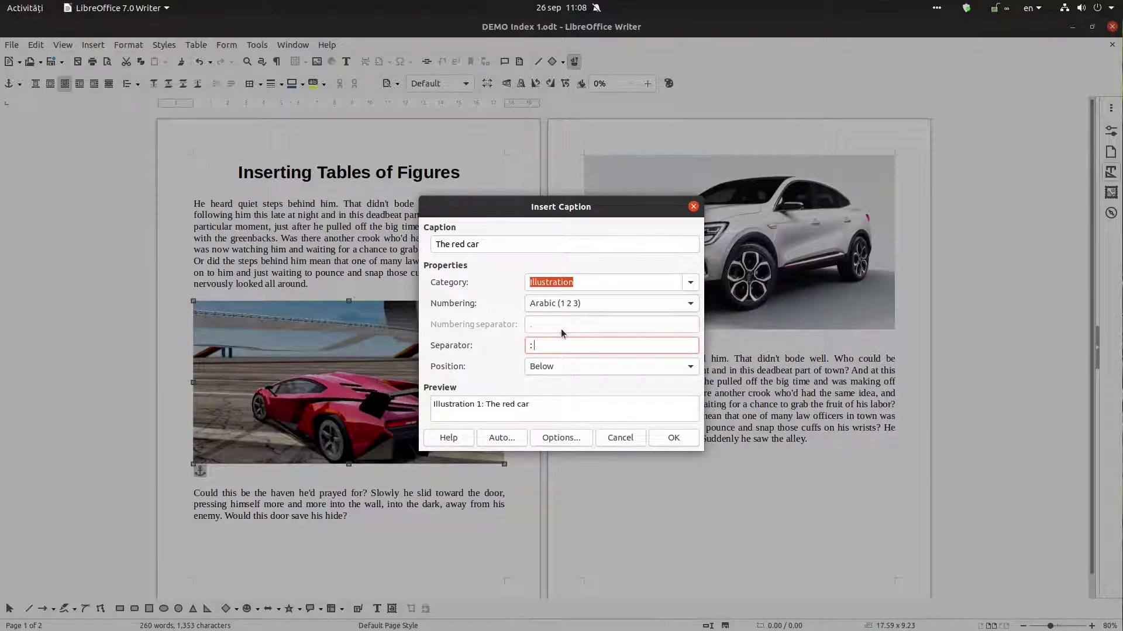
click(611, 363)
click(603, 376)
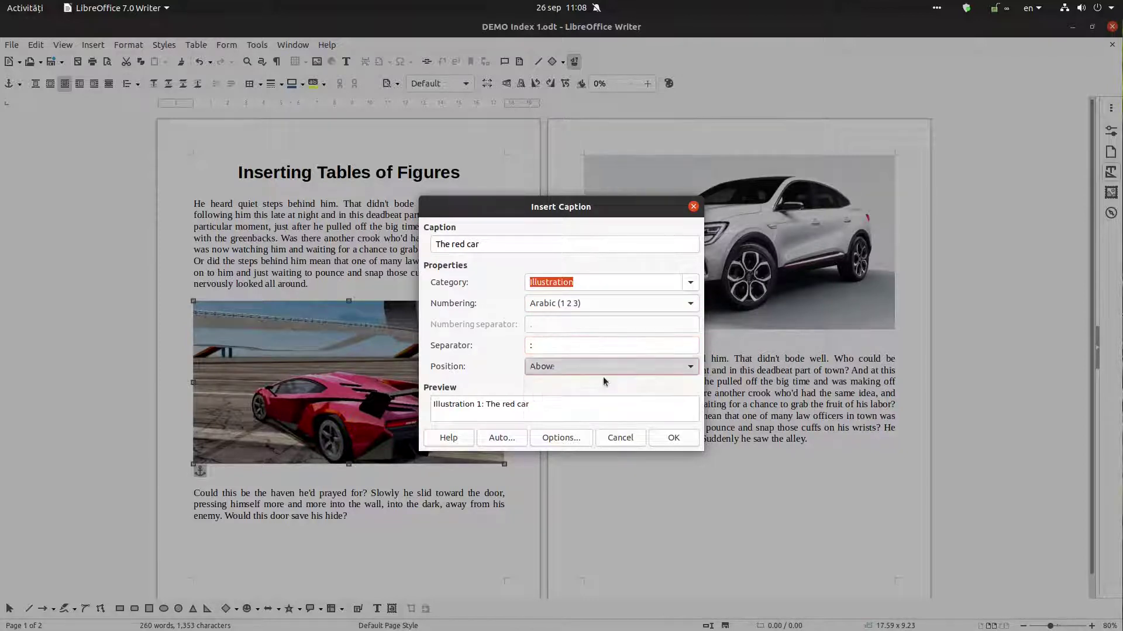
click(603, 368)
click(593, 394)
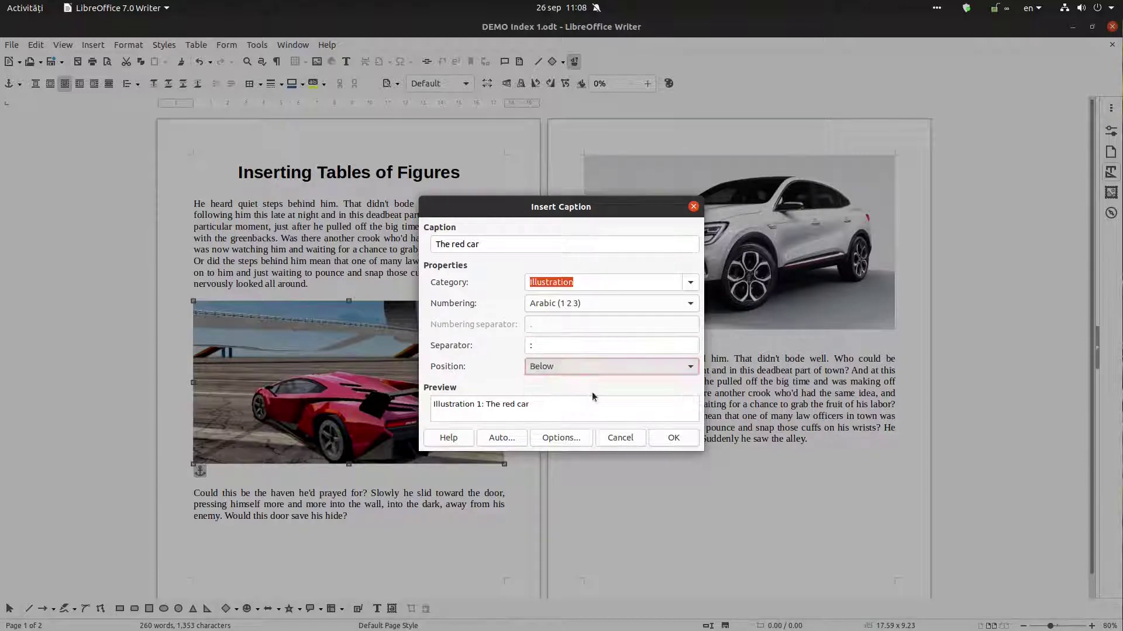
click(557, 366)
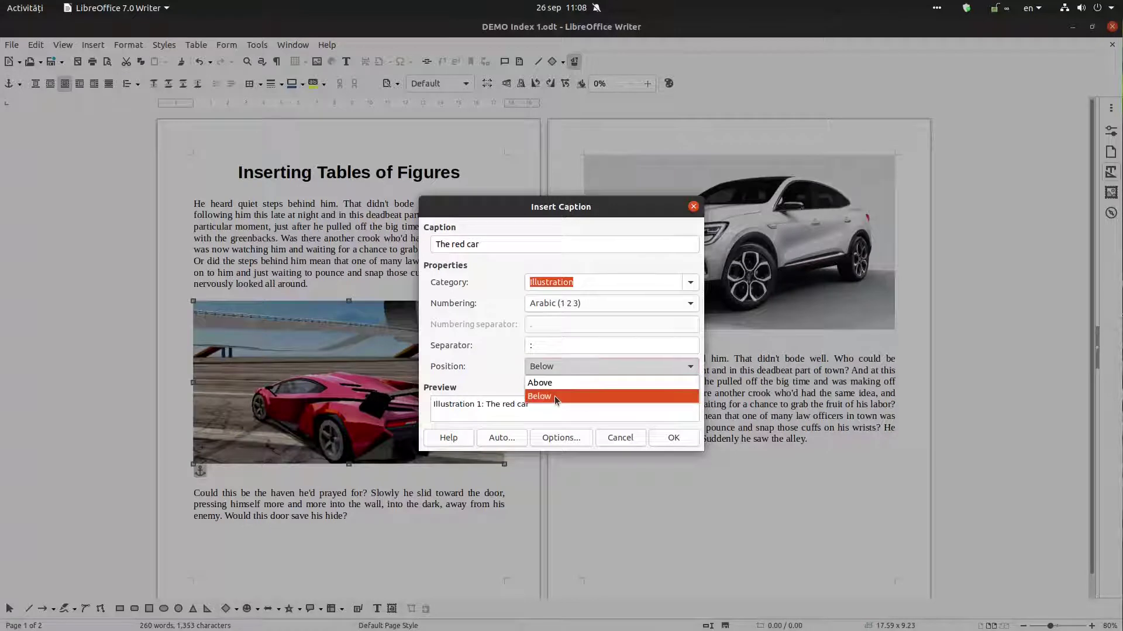
click(557, 397)
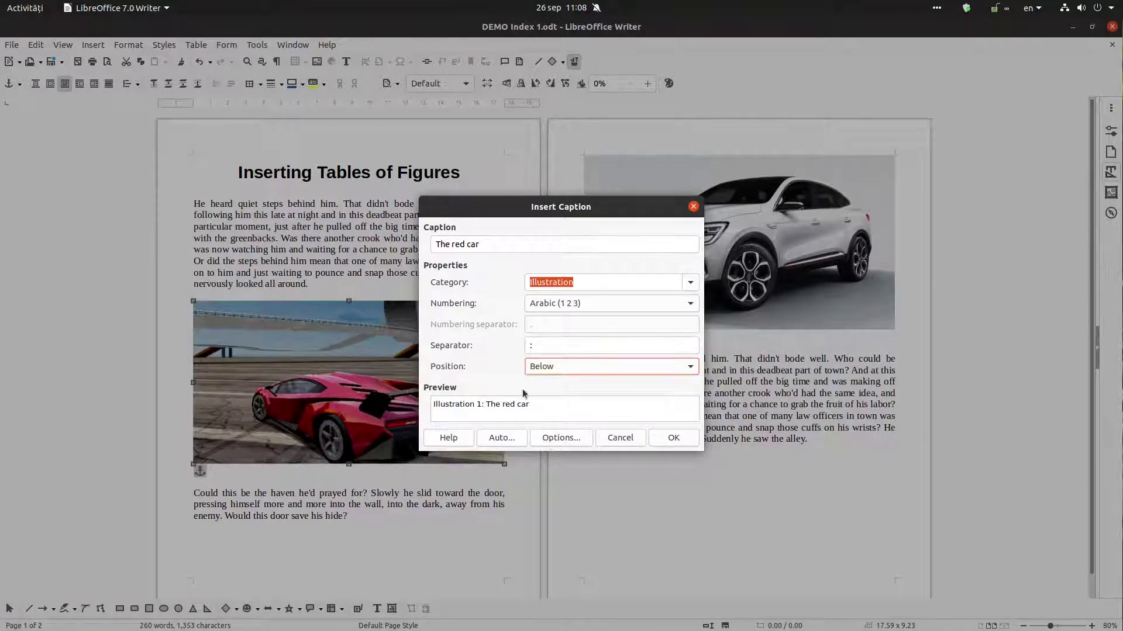
click(659, 435)
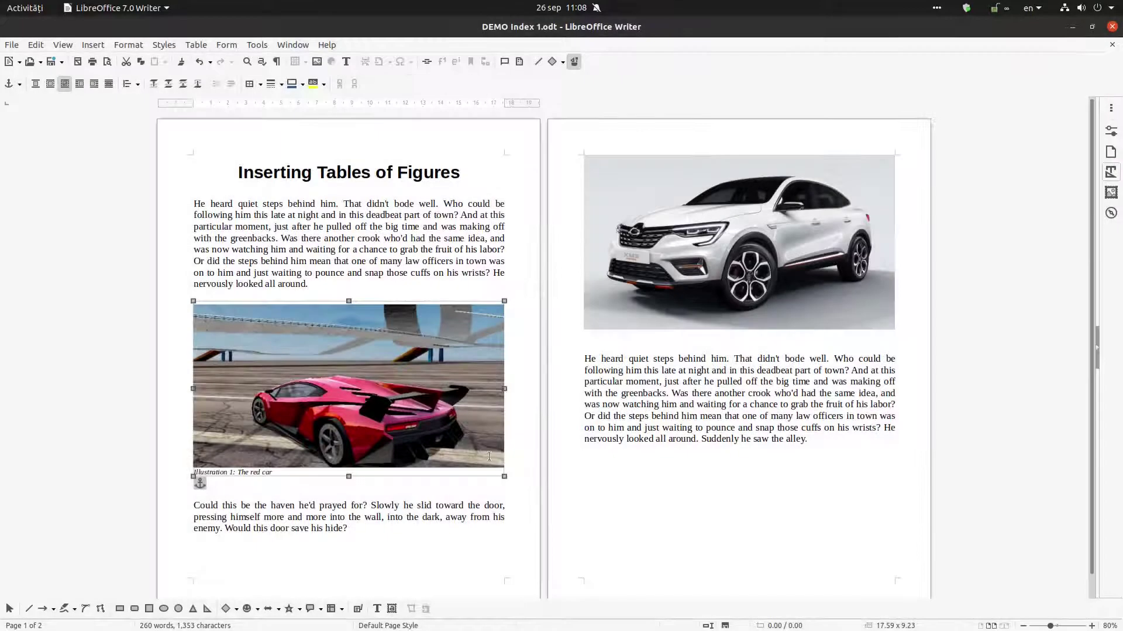
Step: Caption the white car image 'The white car' as Illustration 2
right_click(676, 313)
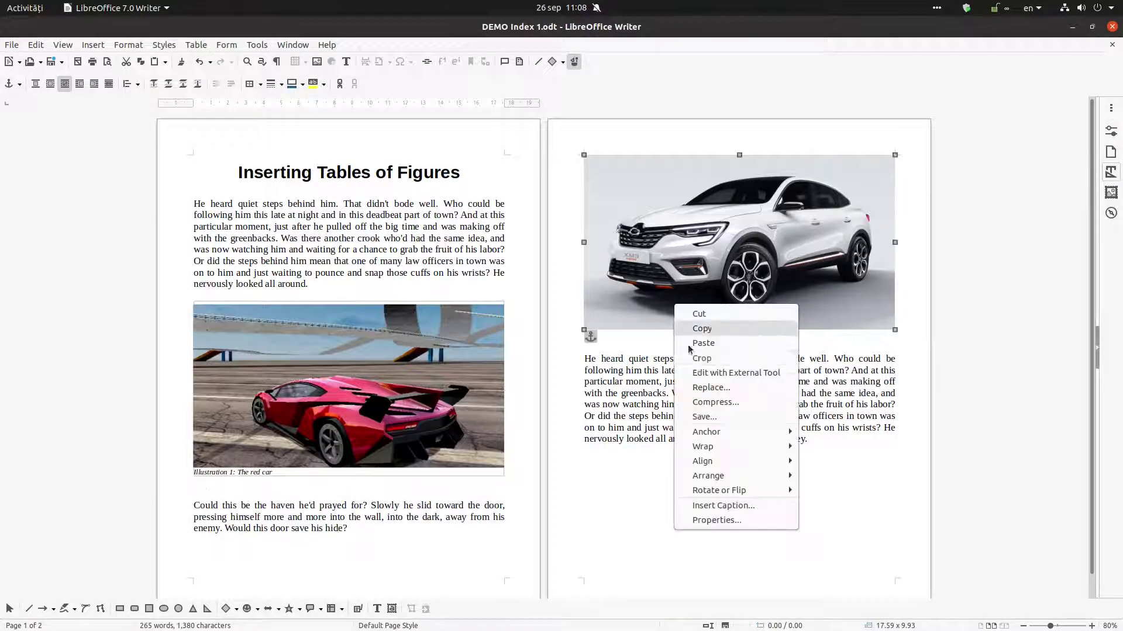
click(728, 506)
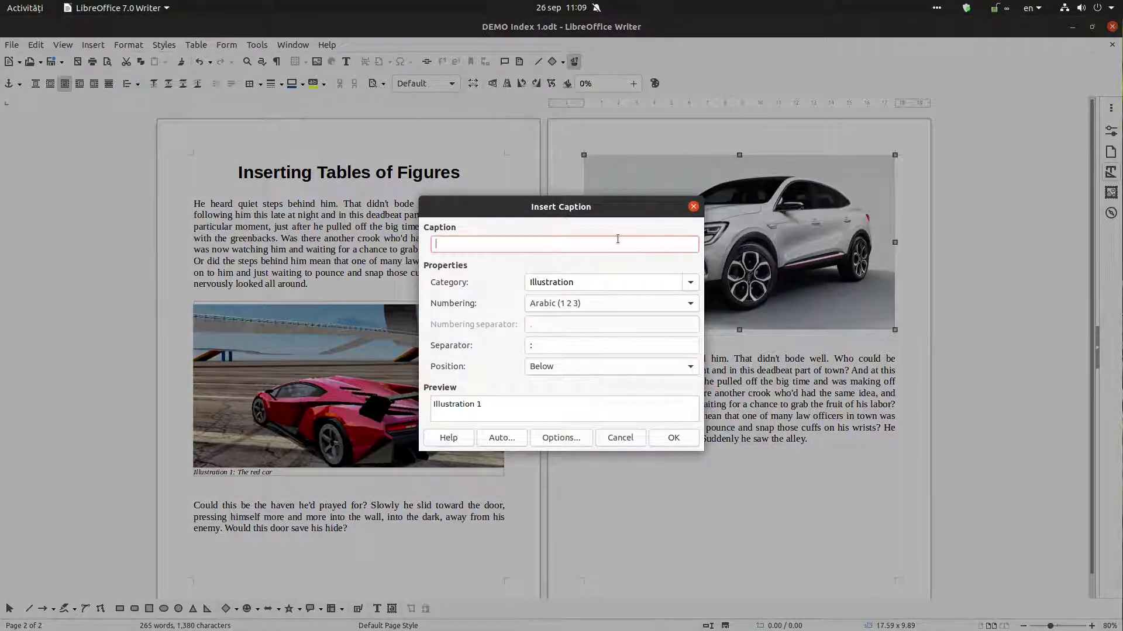
text(The white car)
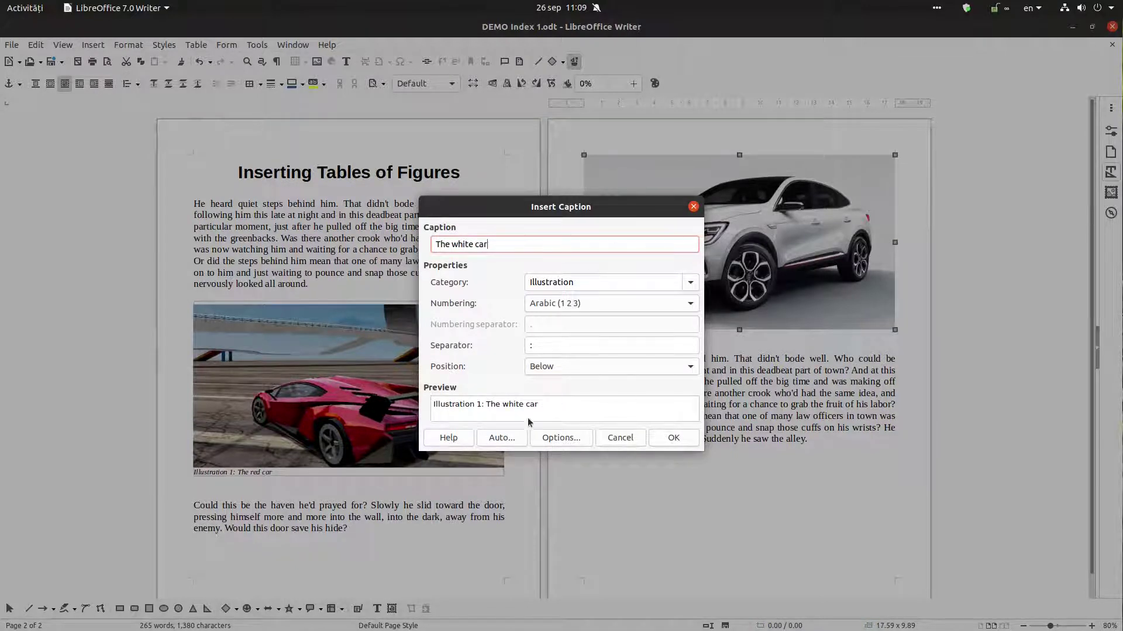
click(674, 438)
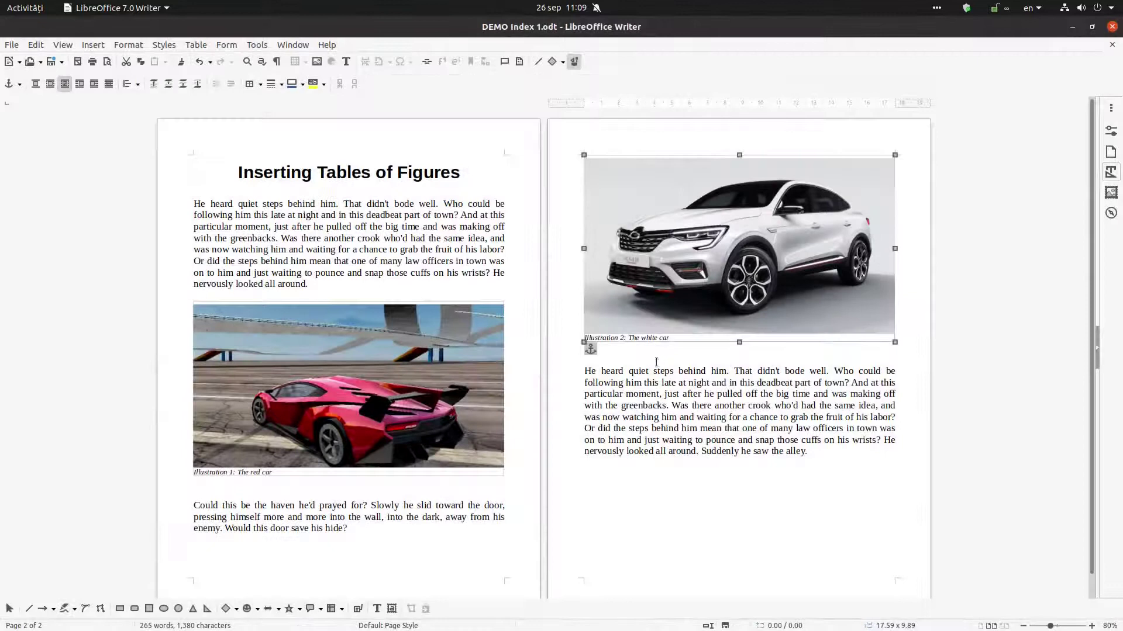
Step: Insert a 'Table of my Figures' index for Illustration captions in a new paragraph below the title
click(250, 190)
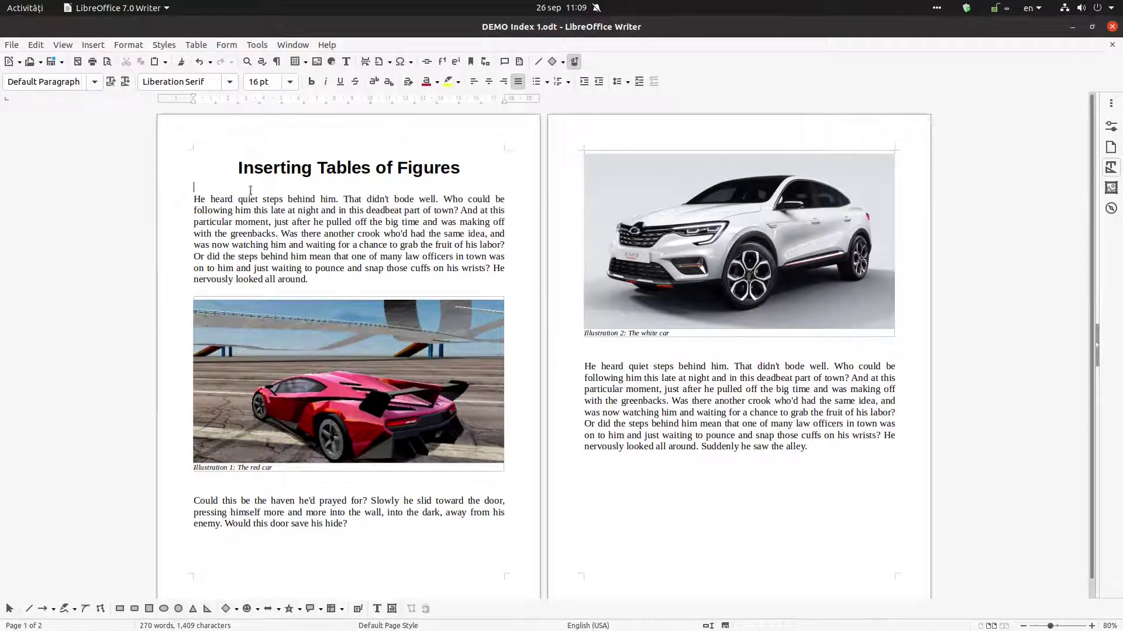
key(Return)
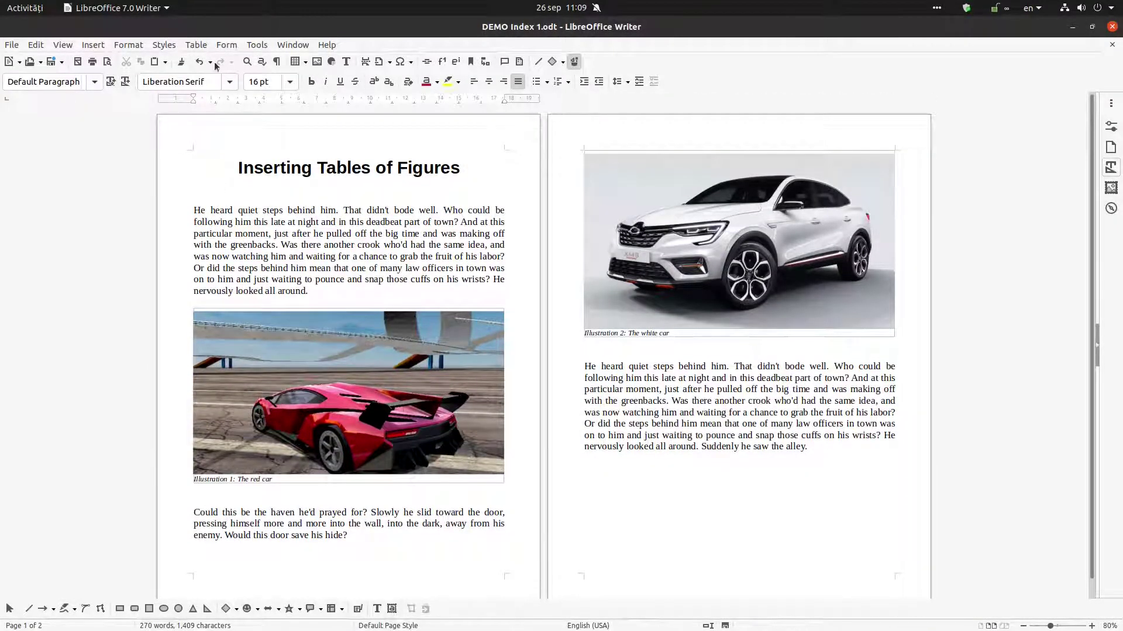
click(104, 51)
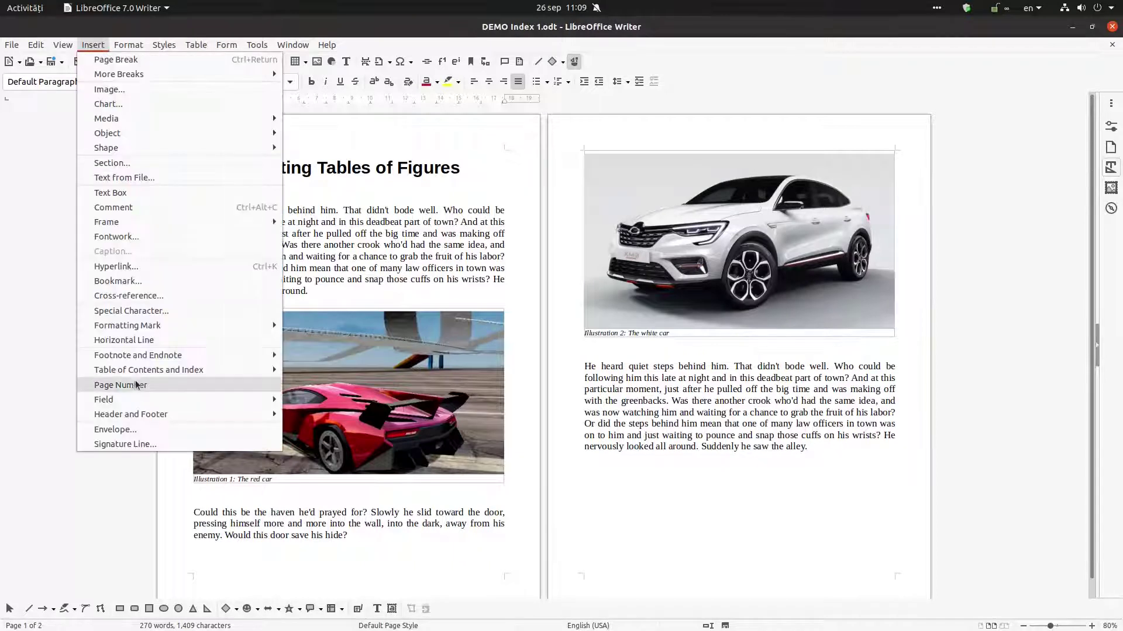
mouse_move(141, 366)
click(325, 367)
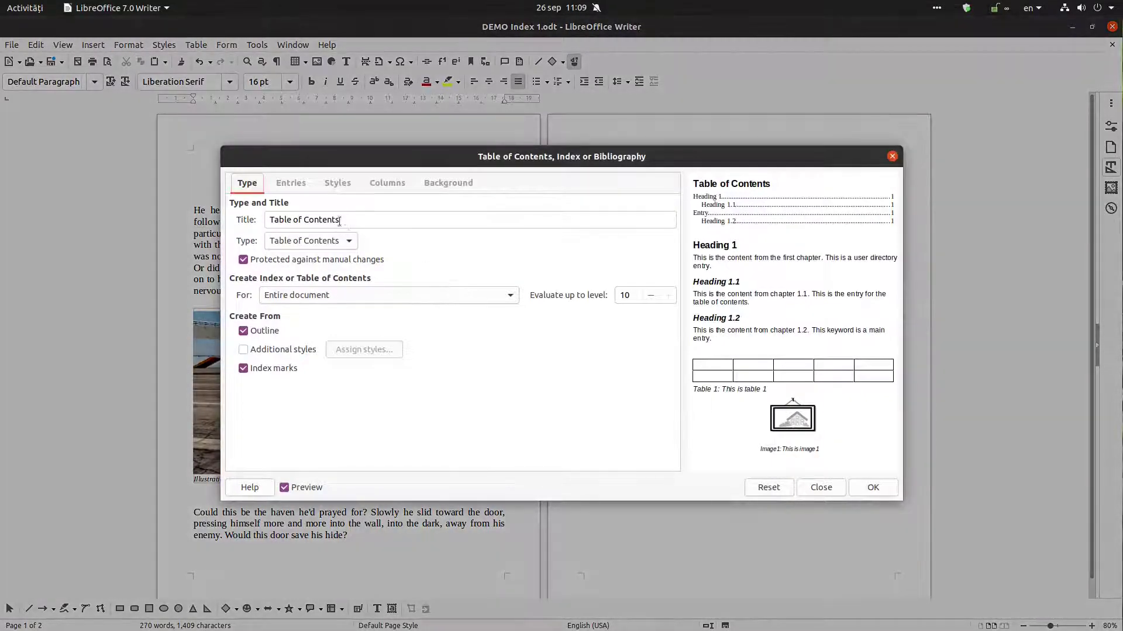
click(340, 242)
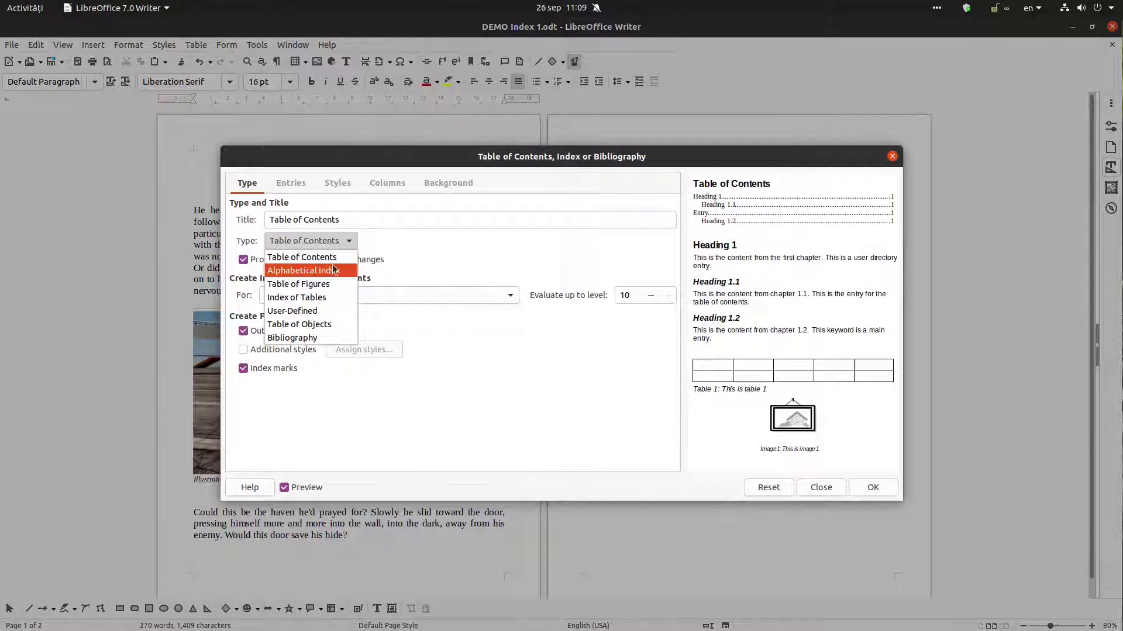
click(310, 286)
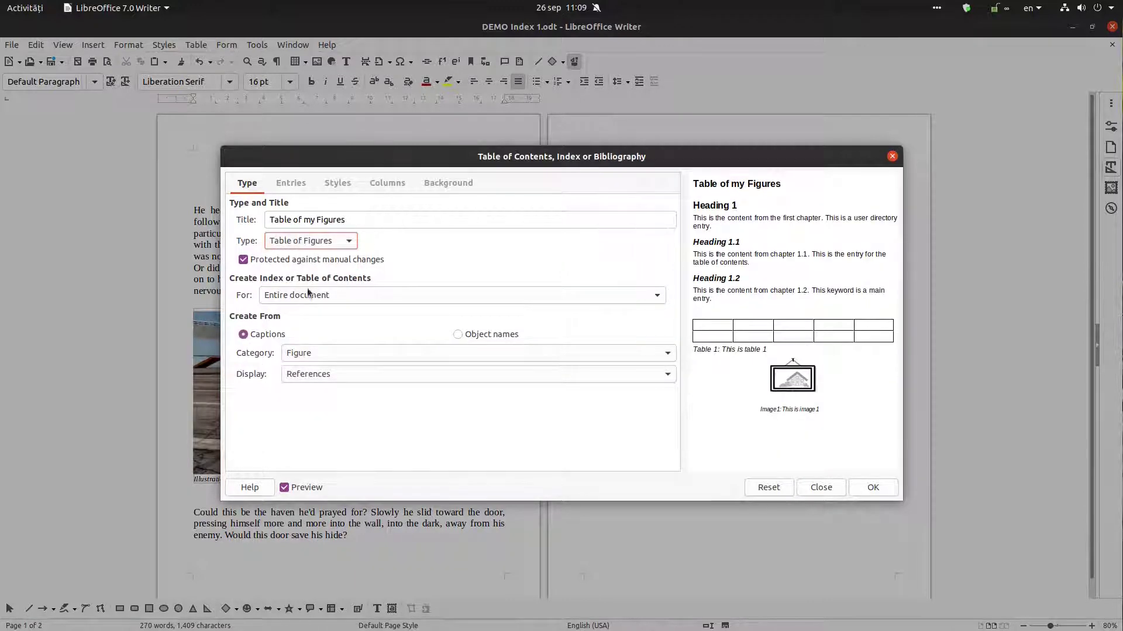
click(314, 354)
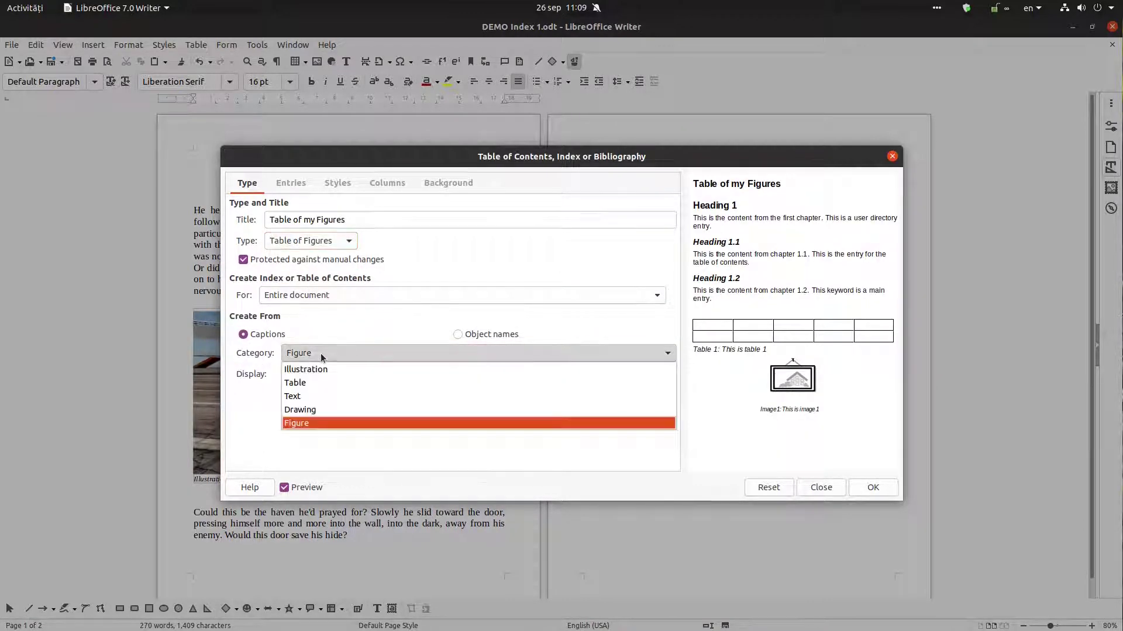
click(294, 370)
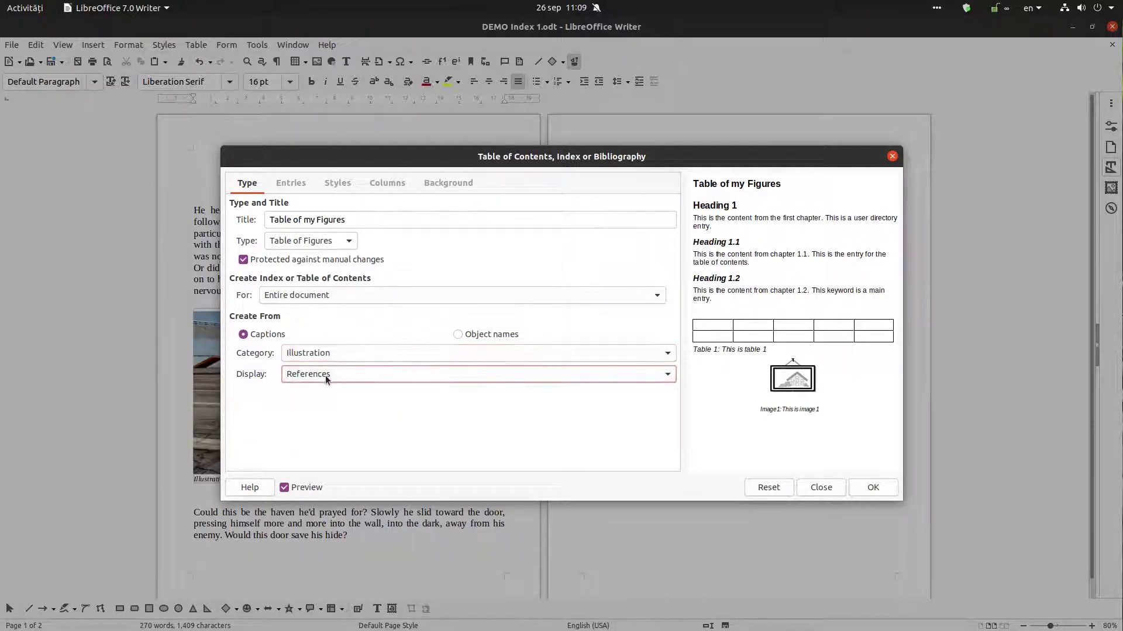
click(870, 486)
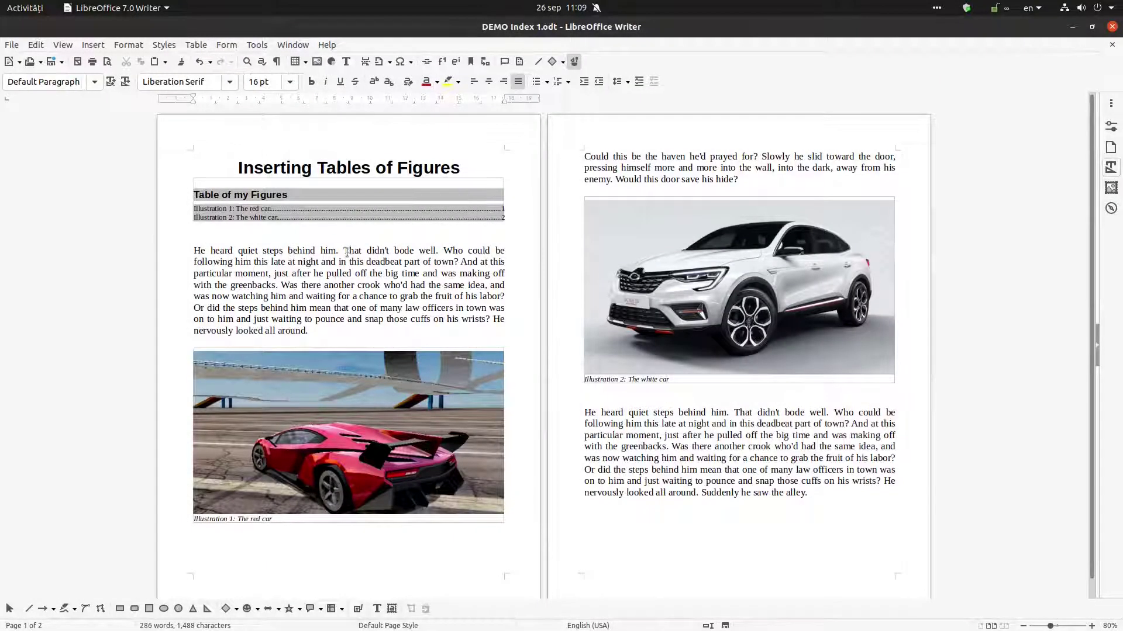
key(ctrl+shift+o)
scroll(440, 234, up, 3)
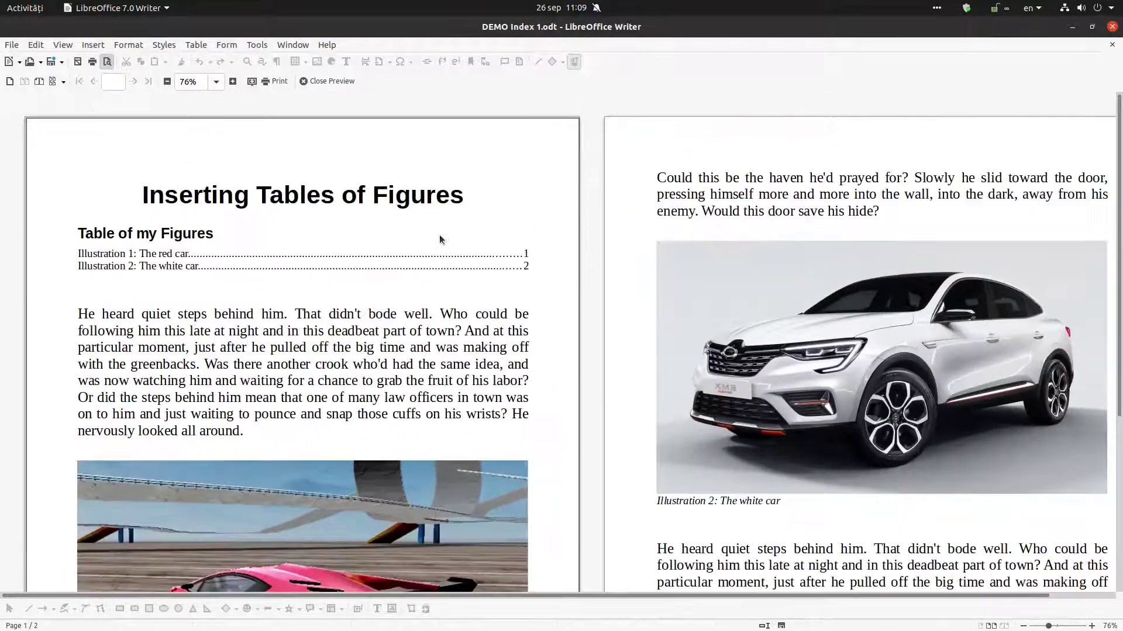
scroll(275, 257, down, 3)
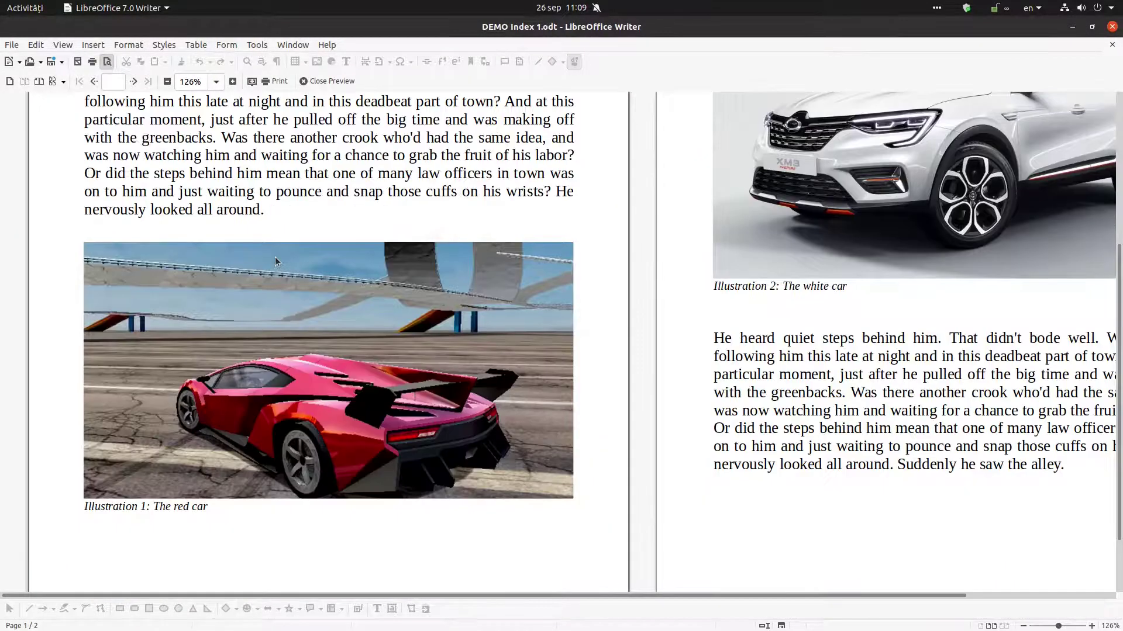
scroll(174, 269, up, 3)
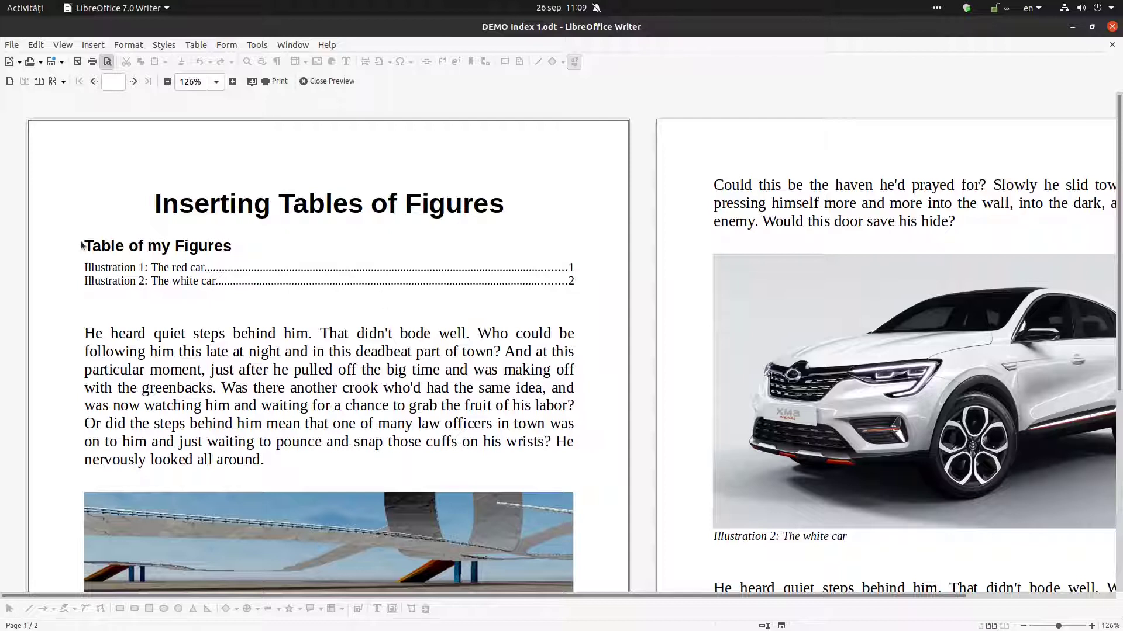
Step: Exit print preview and rename the figure index title to 'Table of Figures'
click(320, 83)
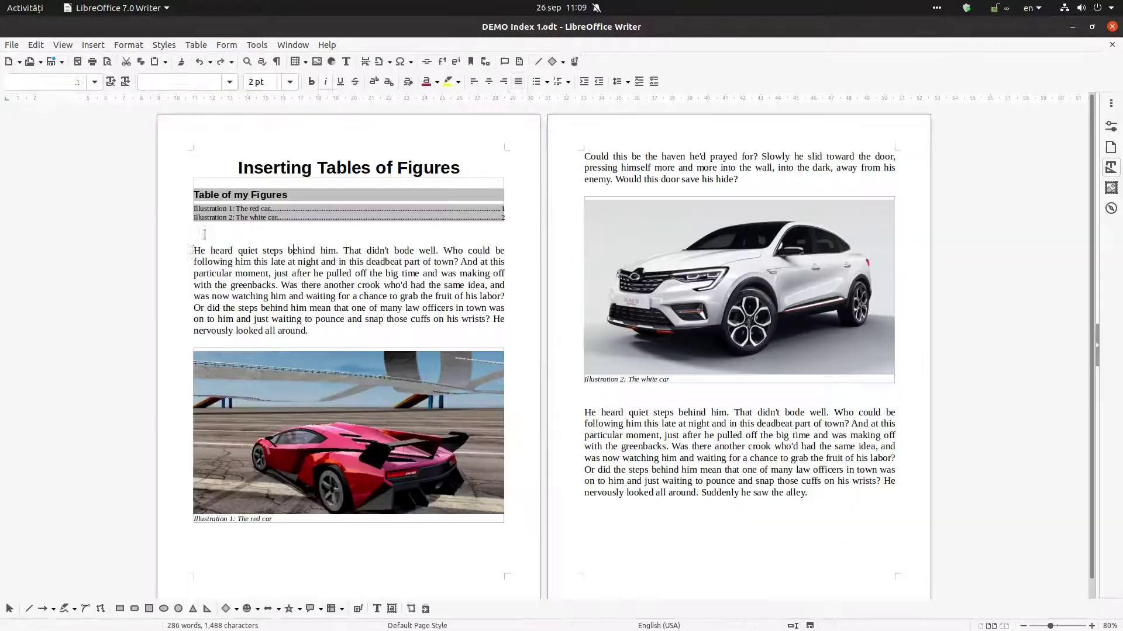
right_click(217, 207)
click(257, 248)
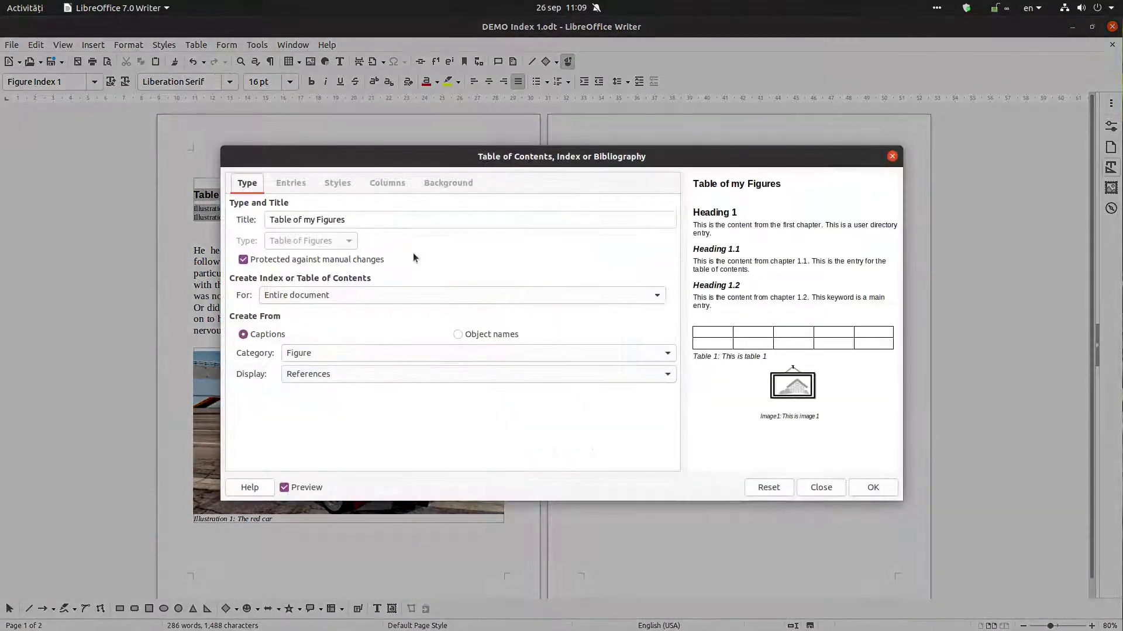
double_click(355, 220)
key(End)
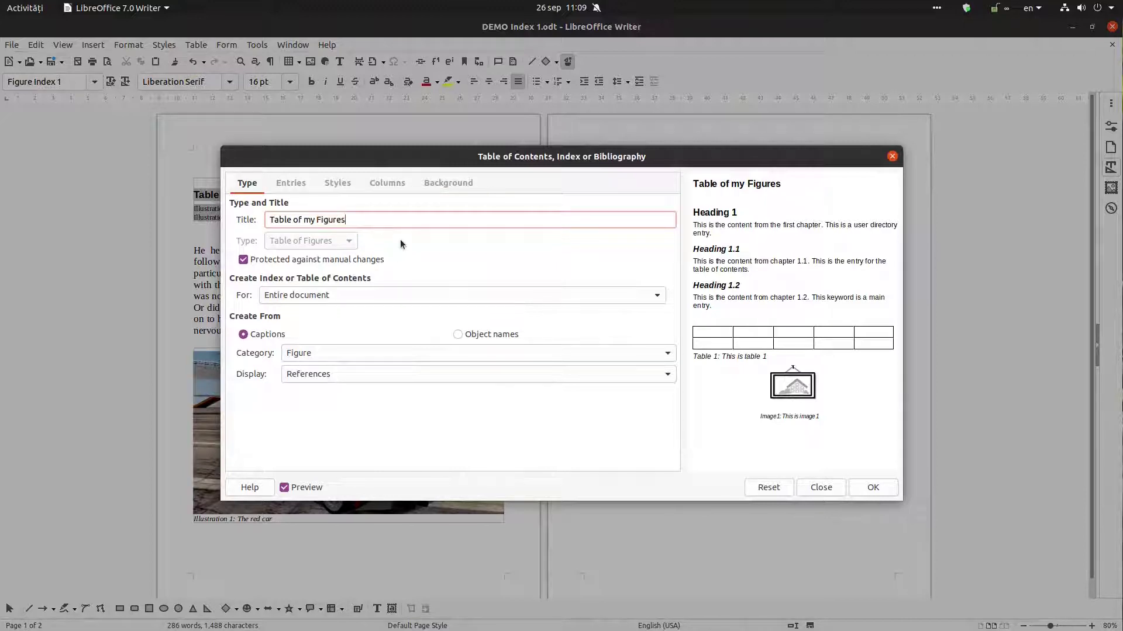
key(BackSpace)
key(BackSpace)
key(BackSpace)
key(BackSpace)
key(BackSpace)
key(BackSpace)
key(BackSpace)
key(BackSpace)
key(BackSpace)
key(BackSpace)
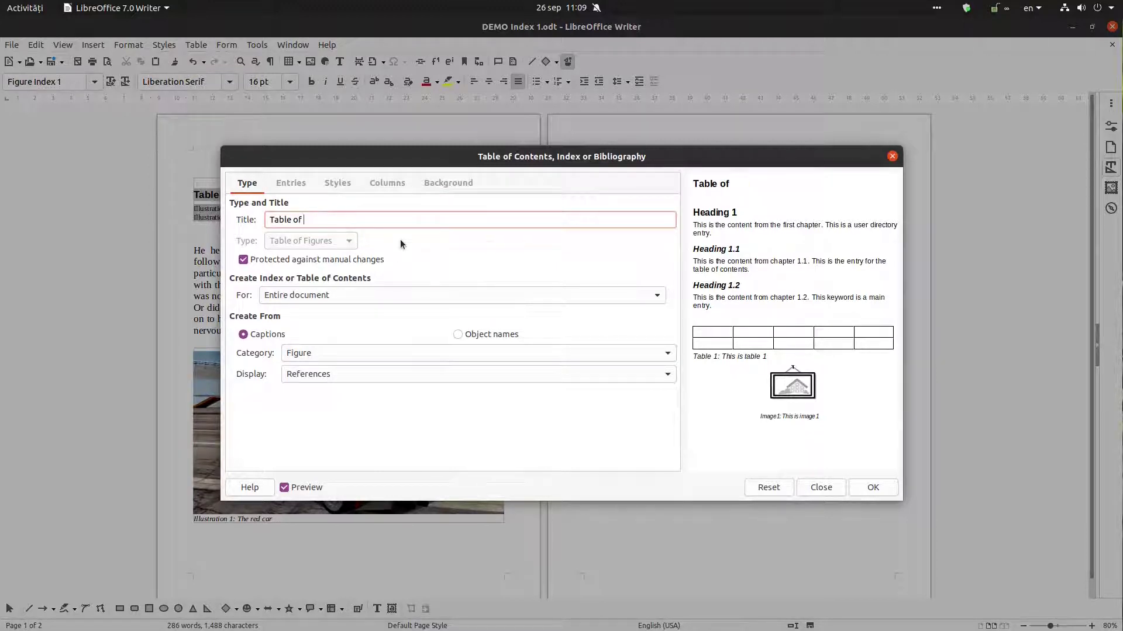
text(Figures)
Step: Set the index to Illustration category displayed as Category and Number, and apply
click(305, 354)
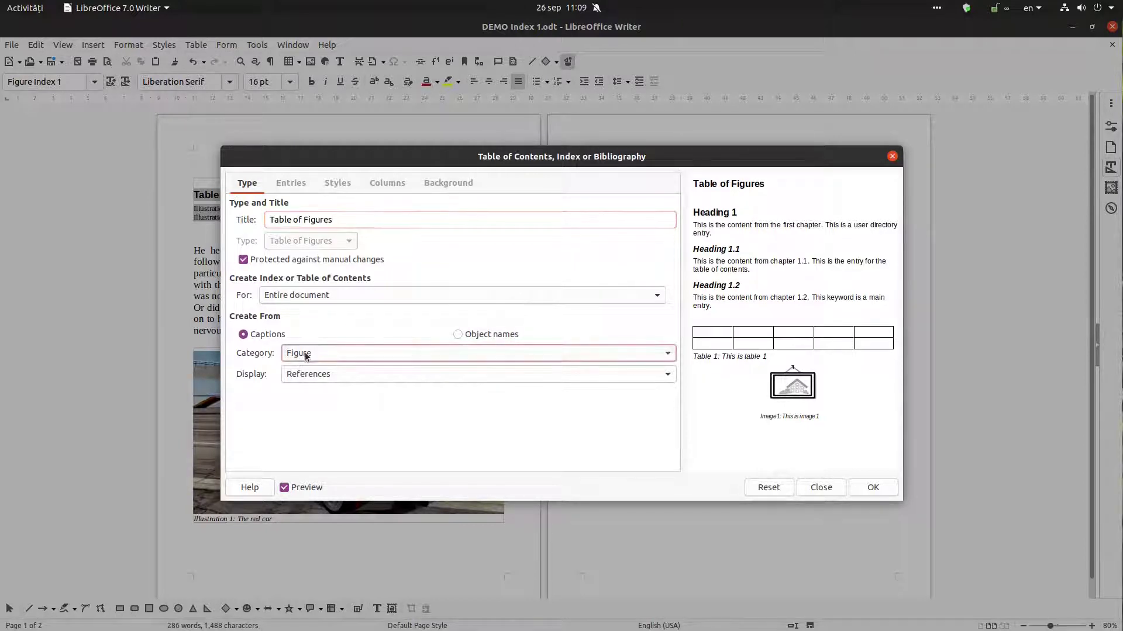
click(304, 353)
click(307, 369)
click(308, 374)
click(336, 345)
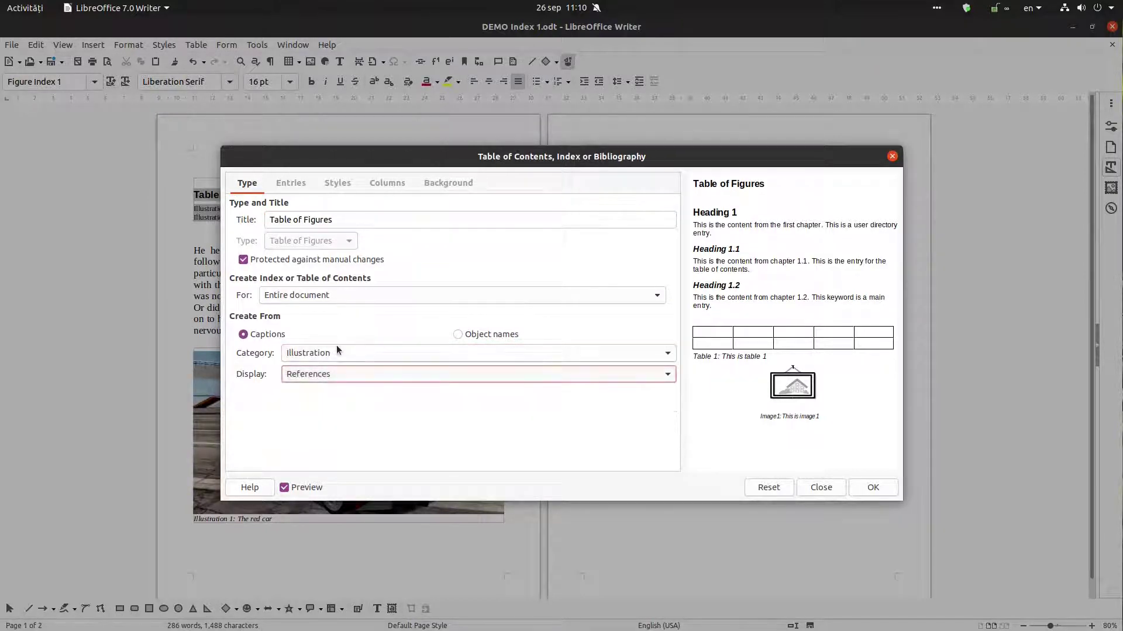
click(337, 349)
click(338, 350)
click(338, 375)
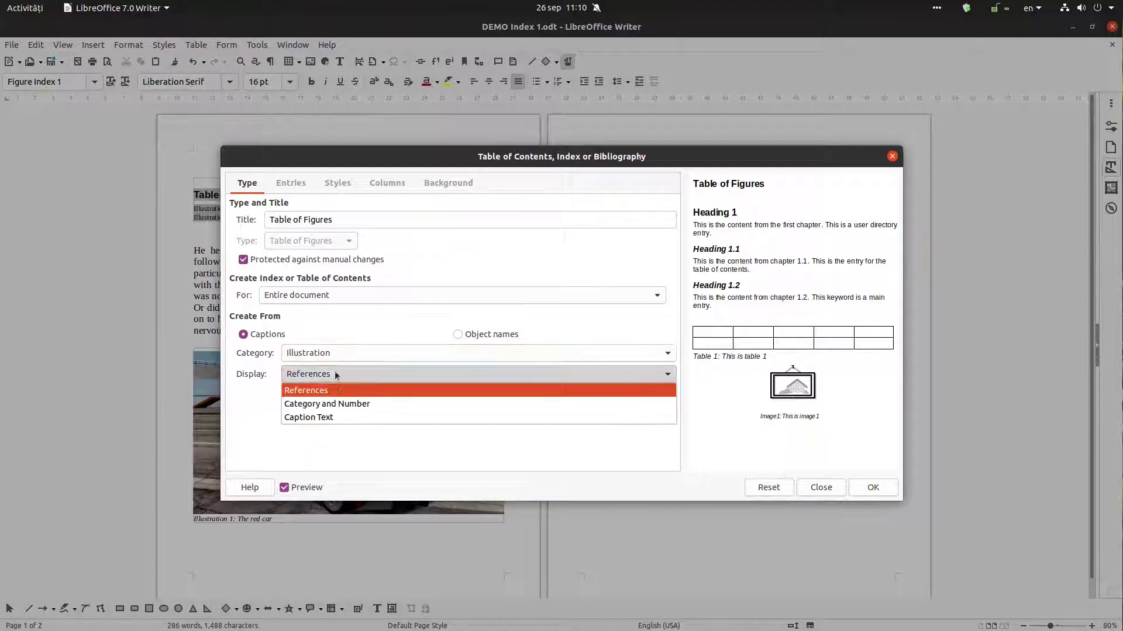
click(338, 403)
click(872, 489)
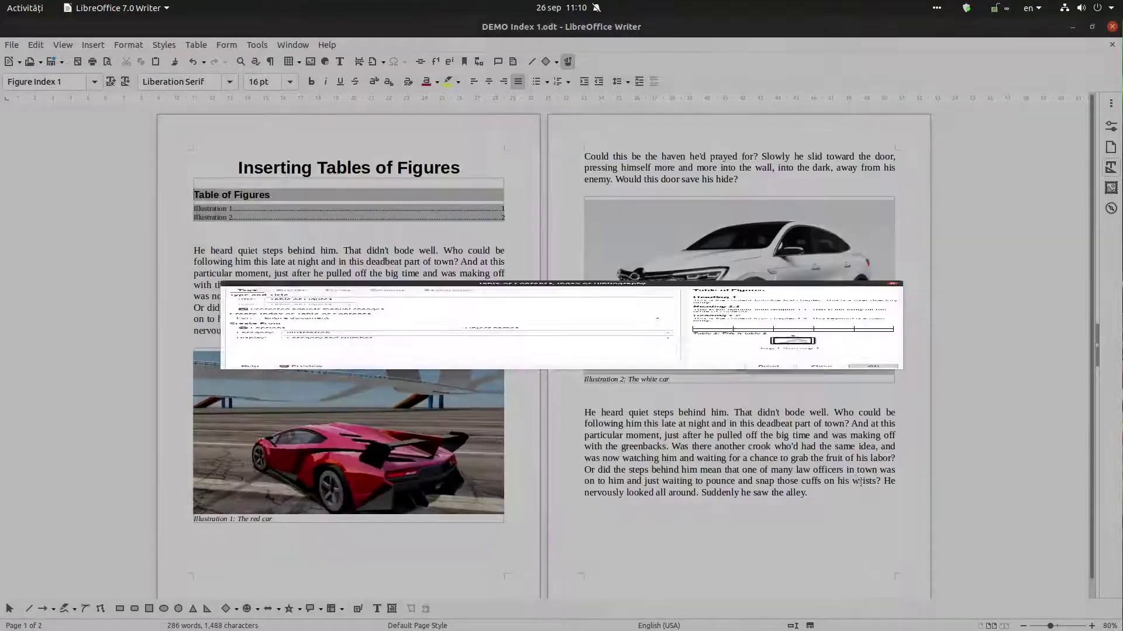
Step: Update the index, then make its Illustration entries display Caption Text only
right_click(365, 208)
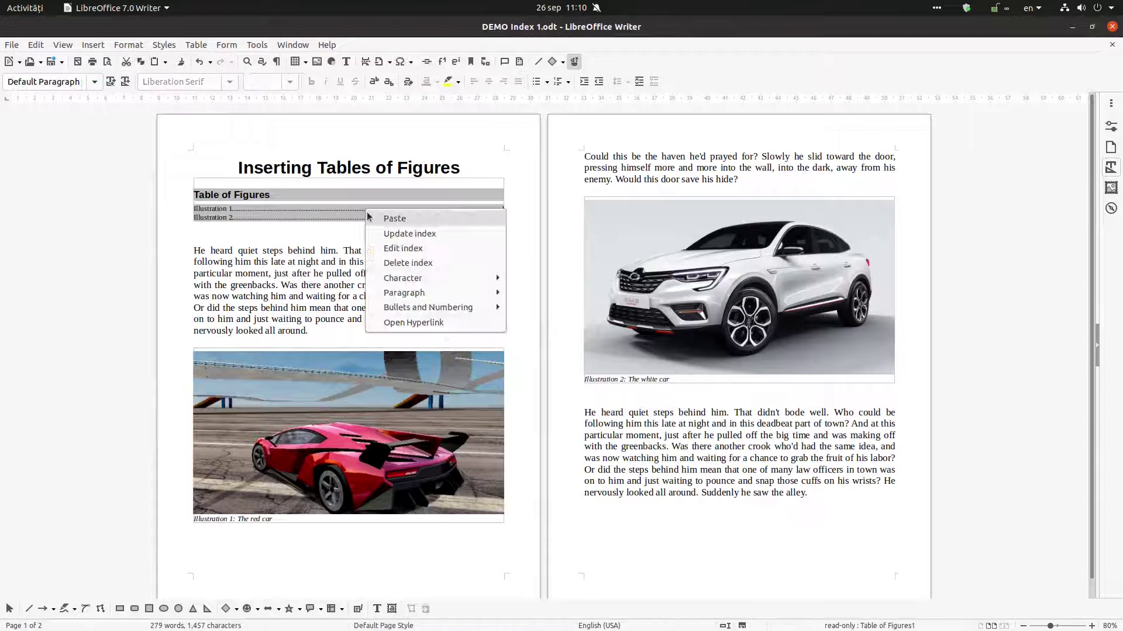
click(432, 234)
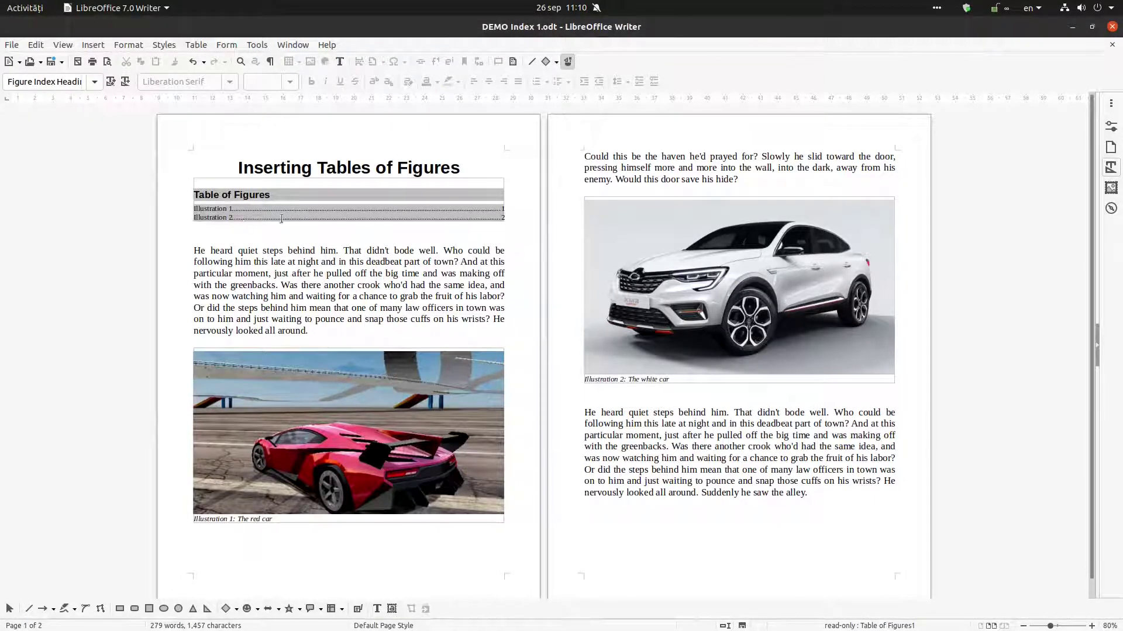
right_click(257, 217)
click(280, 255)
click(304, 353)
click(310, 366)
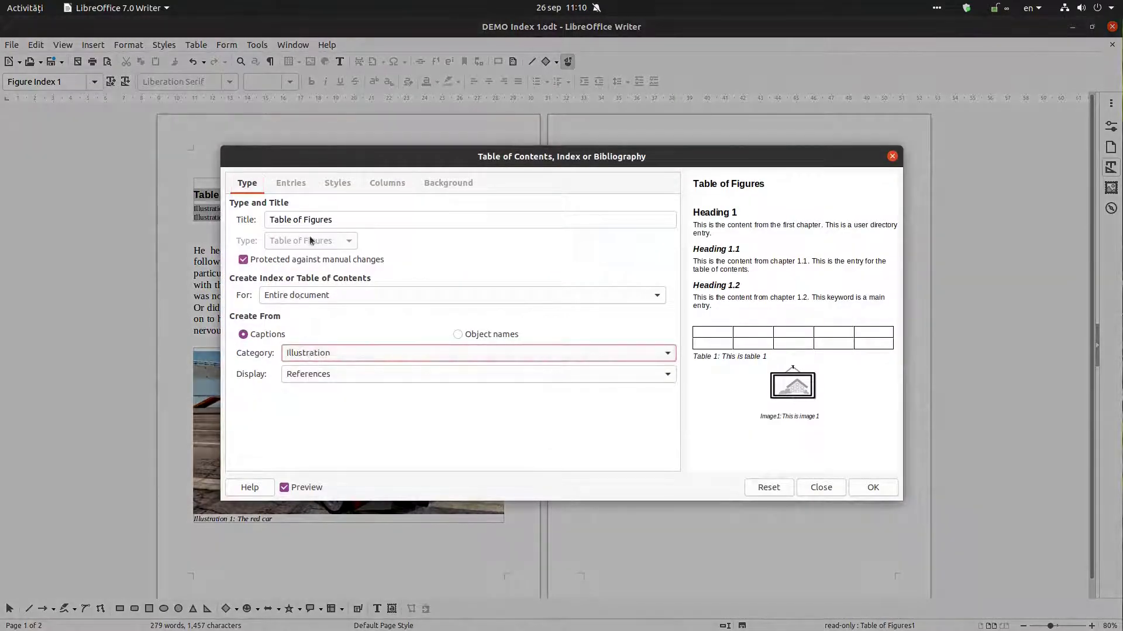
click(364, 374)
click(342, 412)
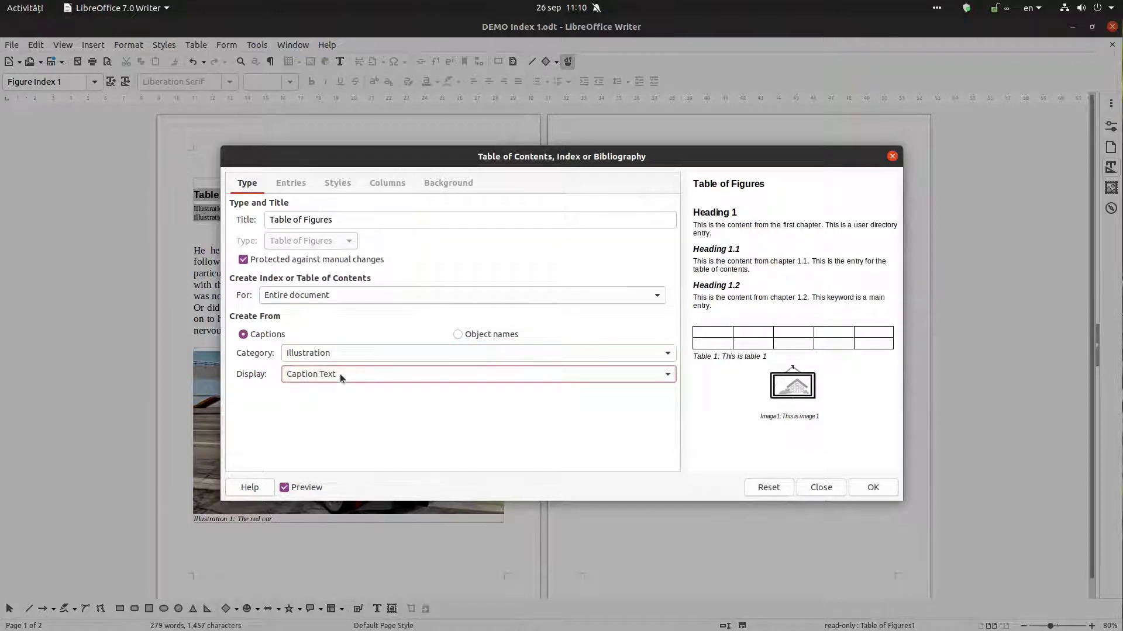
click(871, 488)
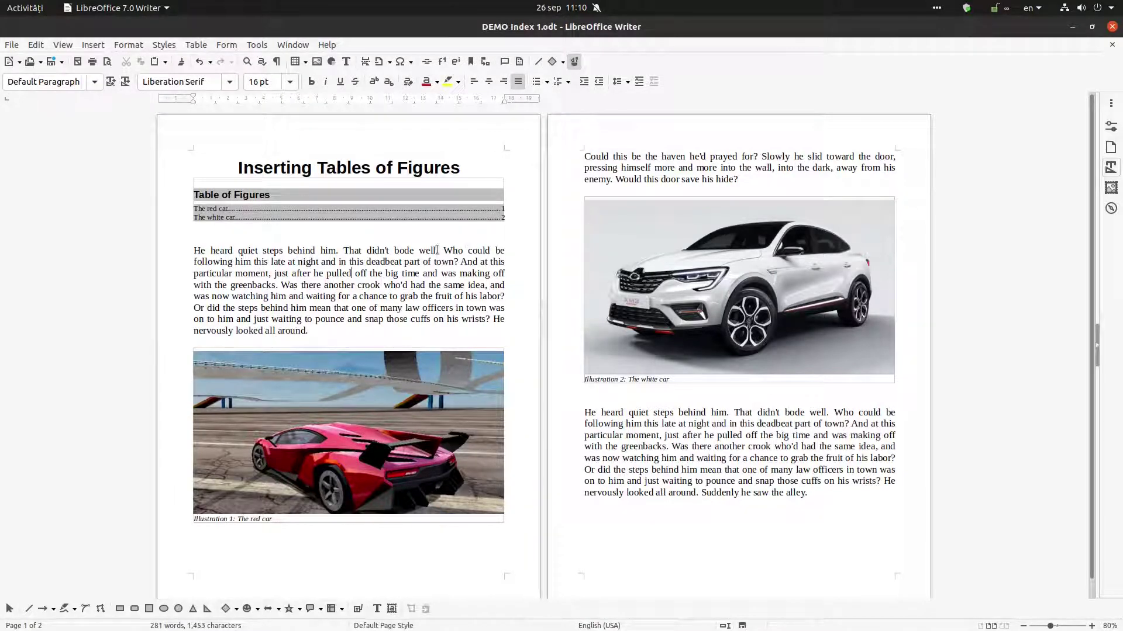
Step: Open print preview with Ctrl+Shift+O, close it, reopen it and zoom in on the pages
key(ctrl+shift+o)
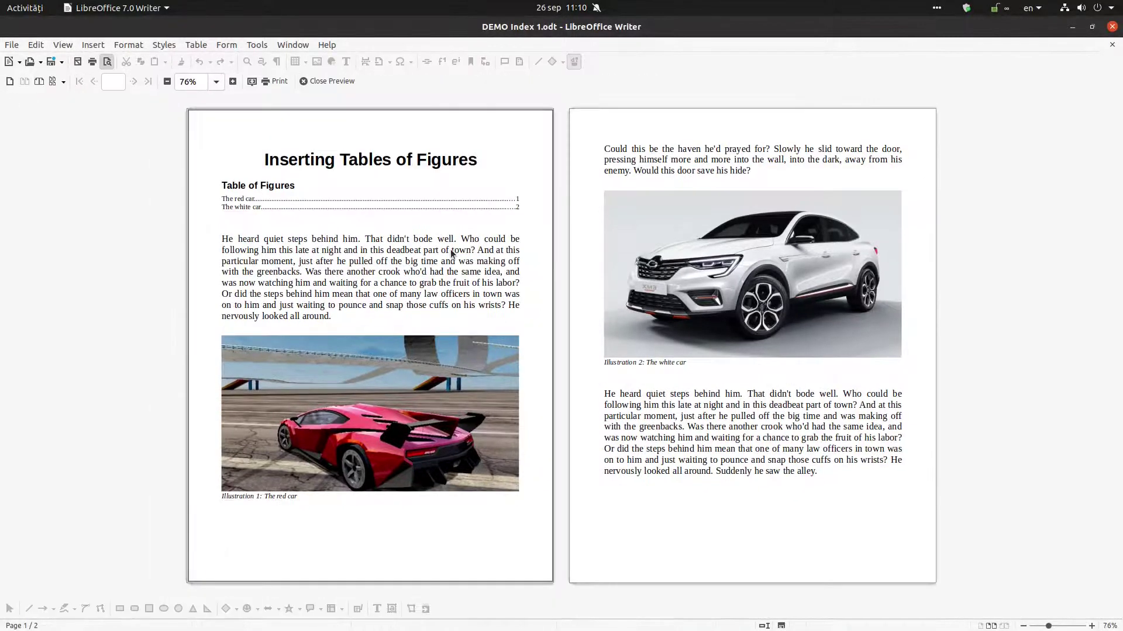
click(399, 245)
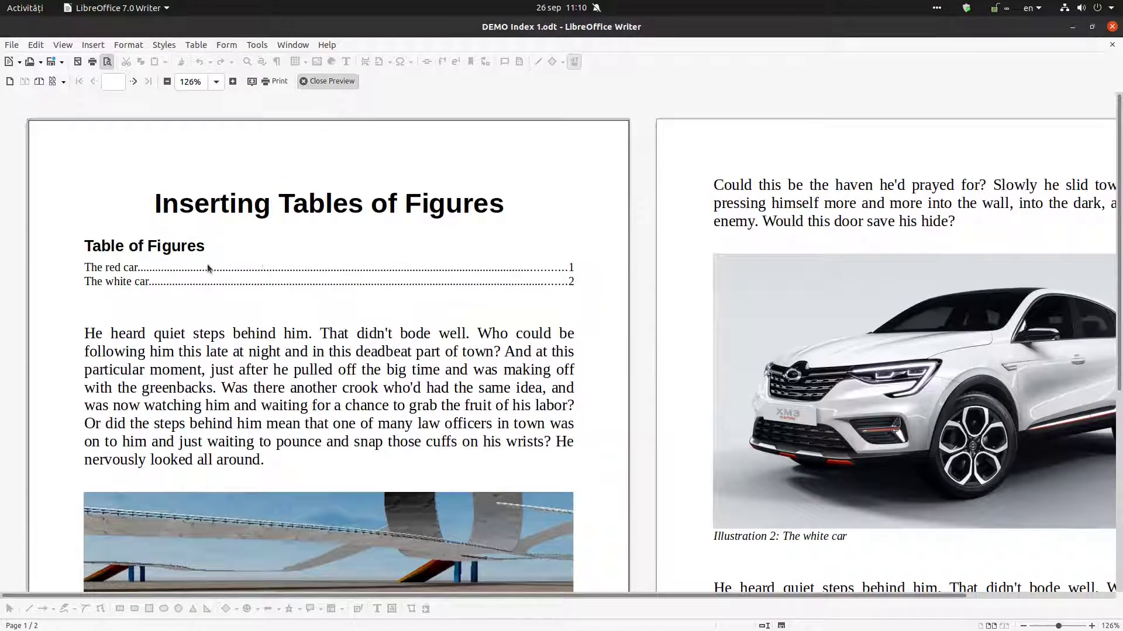
key(ctrl+shift+o)
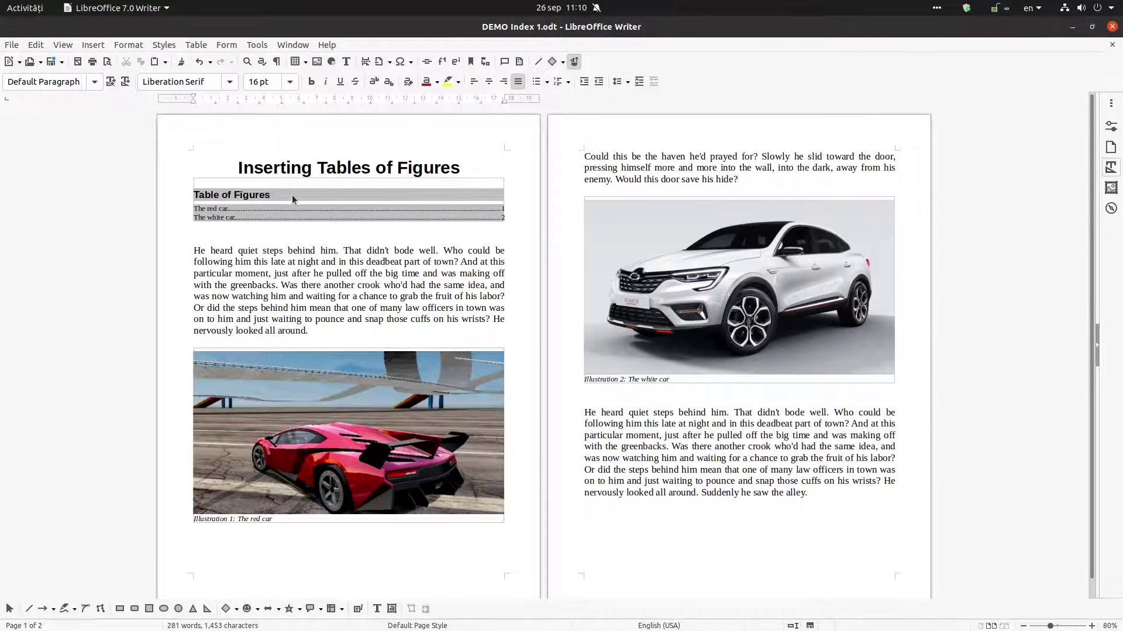
key(ctrl+shift+o)
click(372, 232)
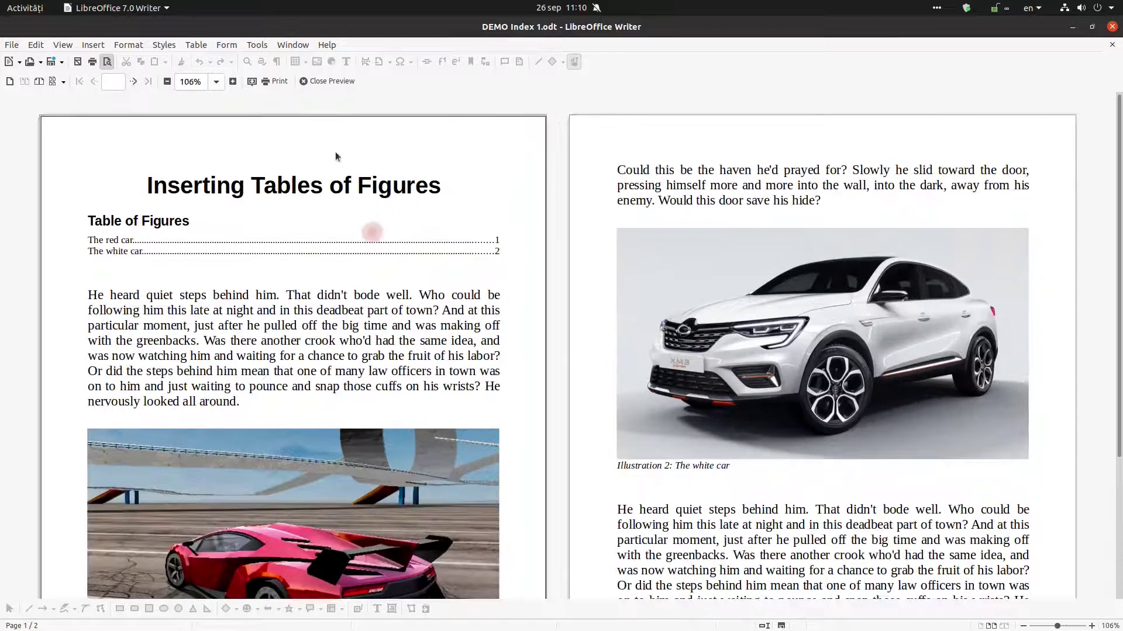
Step: Exit print preview and add blank lines to push the white car image onto page 3
click(329, 82)
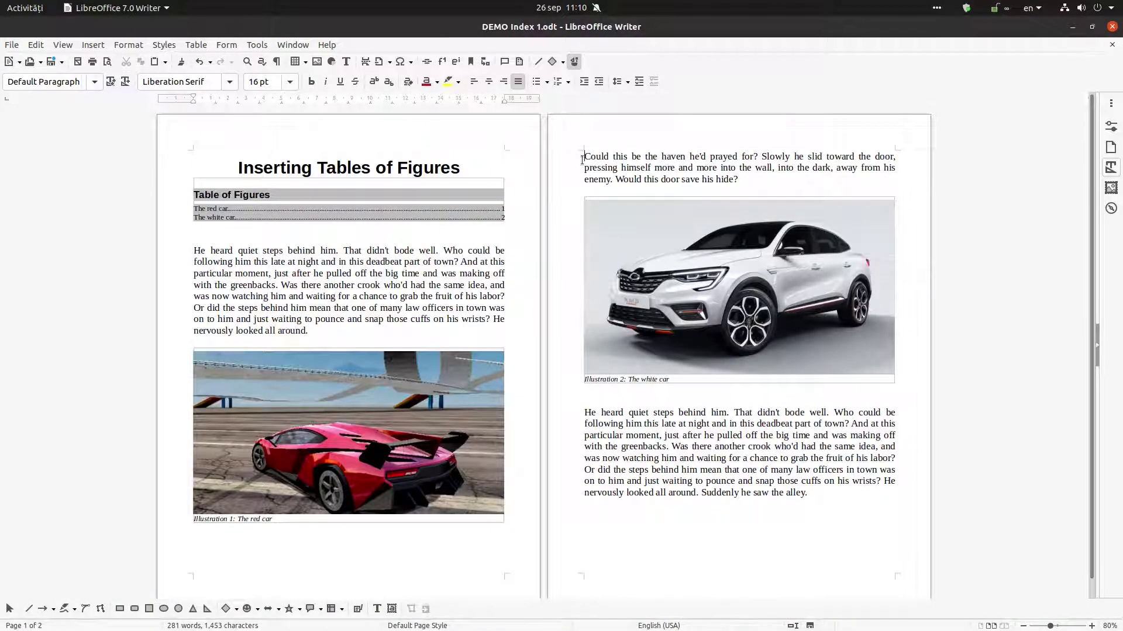
key(Return)
key(Return)
key(Return)
key(Return)
key(Return)
key(Return)
key(Return)
key(Return)
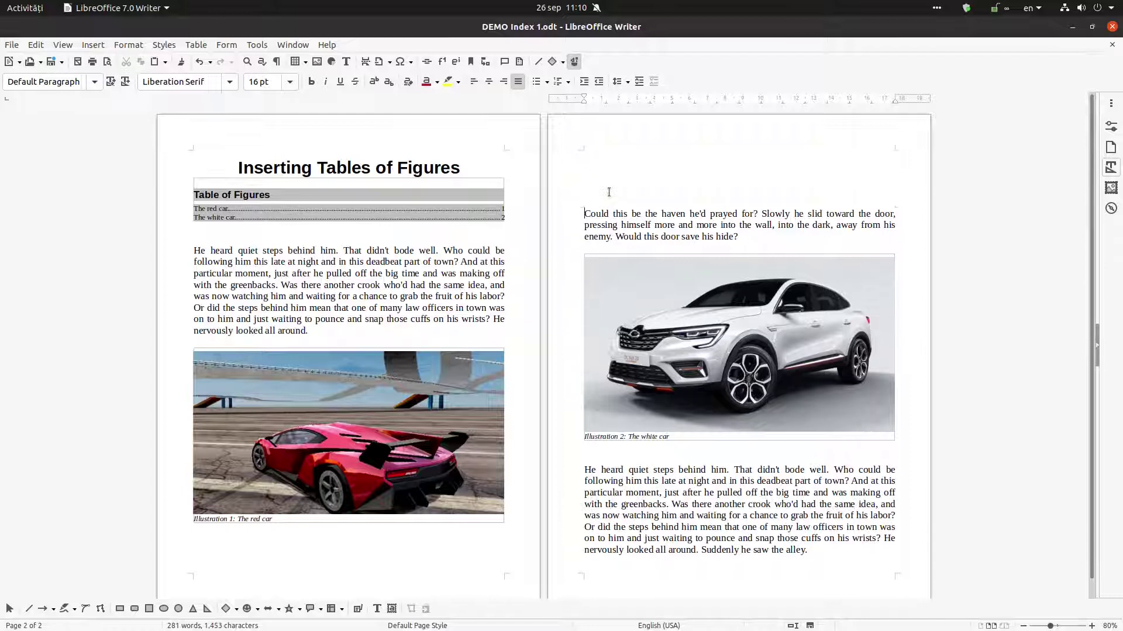
key(Return)
key(Return)
key(Return)
key(Return)
key(Return)
key(Return)
key(Return)
key(Return)
key(Return)
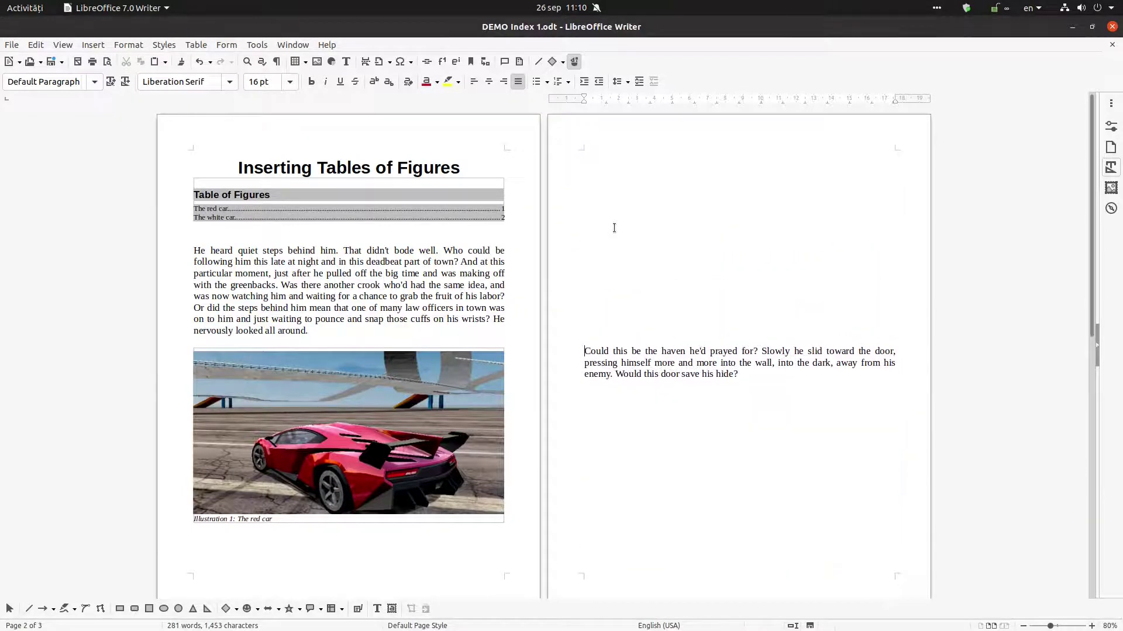
Step: Update the Table of Figures so the white car entry shows page 3
right_click(384, 209)
click(401, 233)
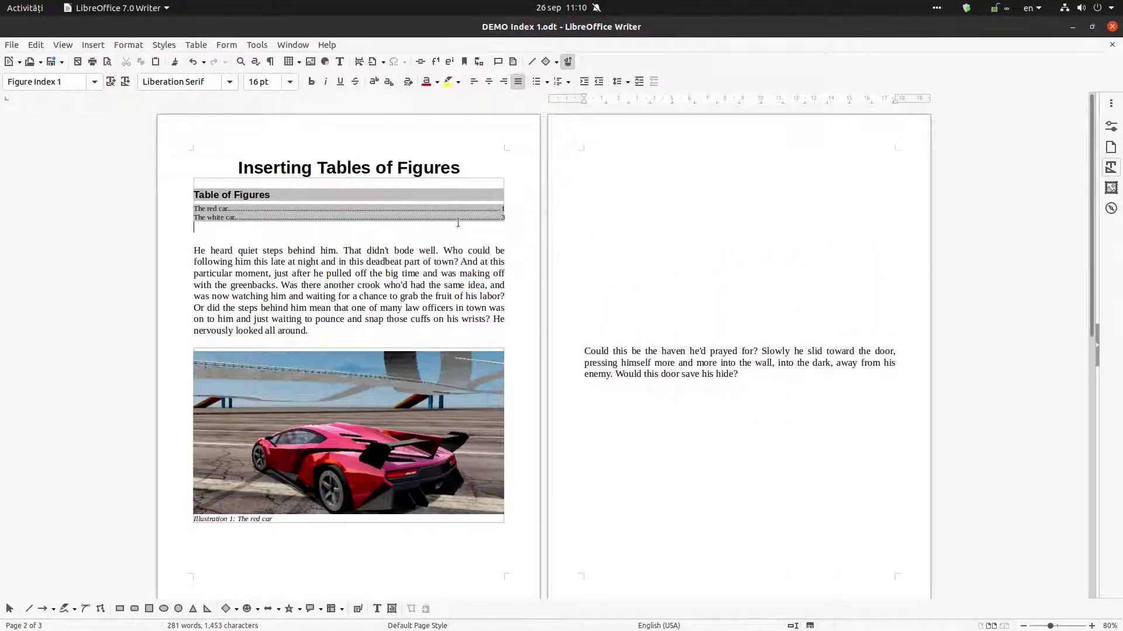
click(501, 222)
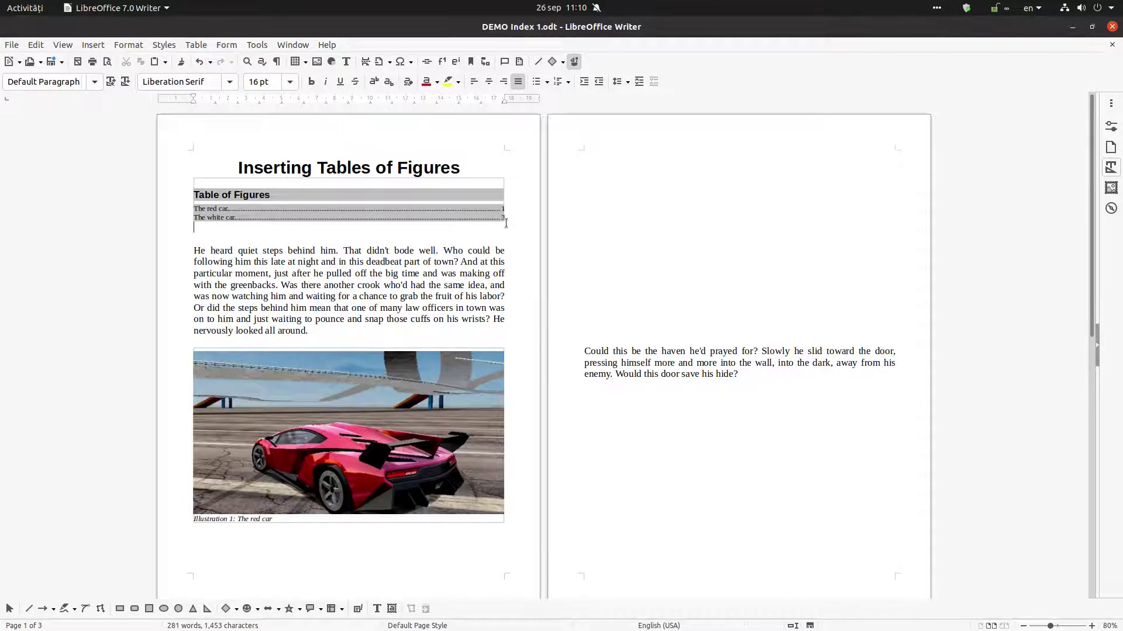
ctrl+scroll(505, 223, up, 2)
scroll(508, 225, down, 10)
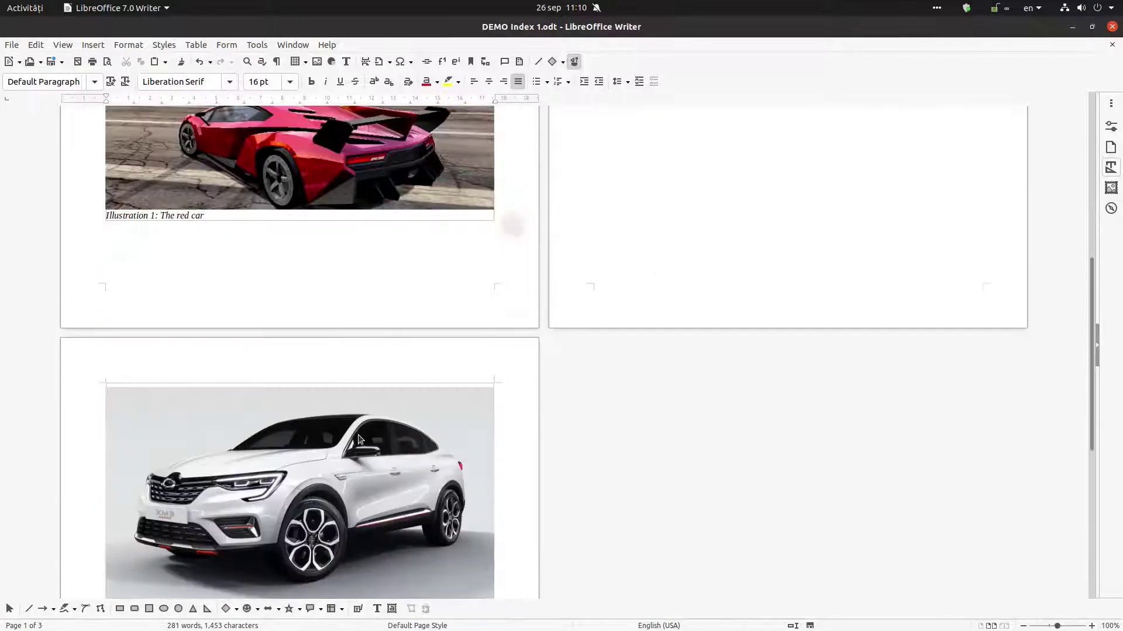
scroll(359, 439, down, 6)
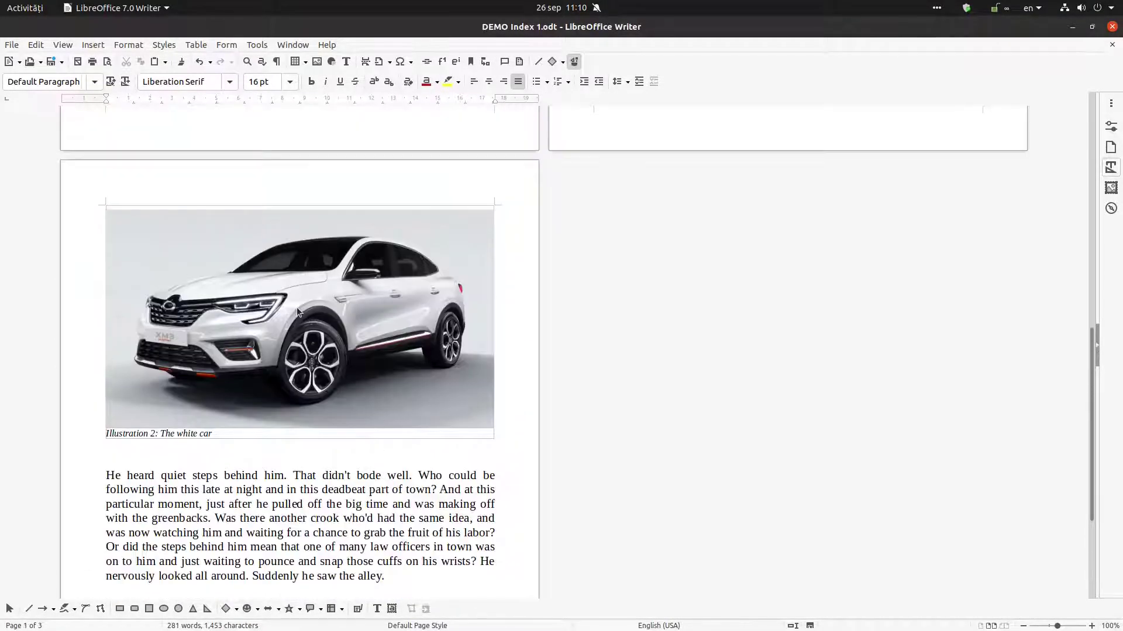
scroll(298, 312, up, 20)
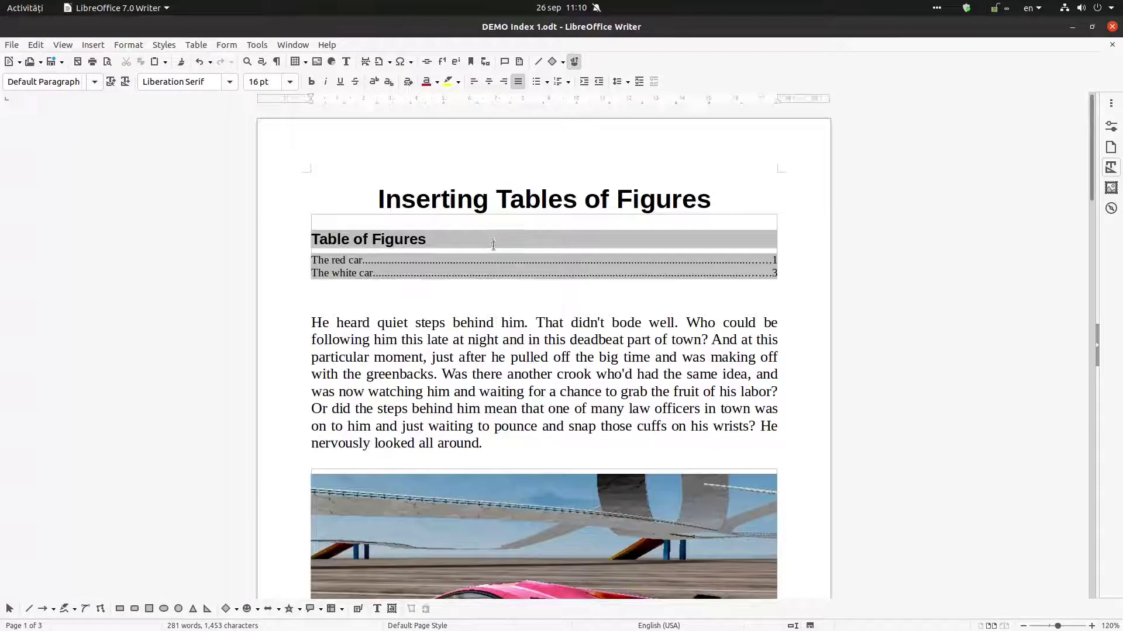
key(ctrl+shift+o)
scroll(341, 237, up, 5)
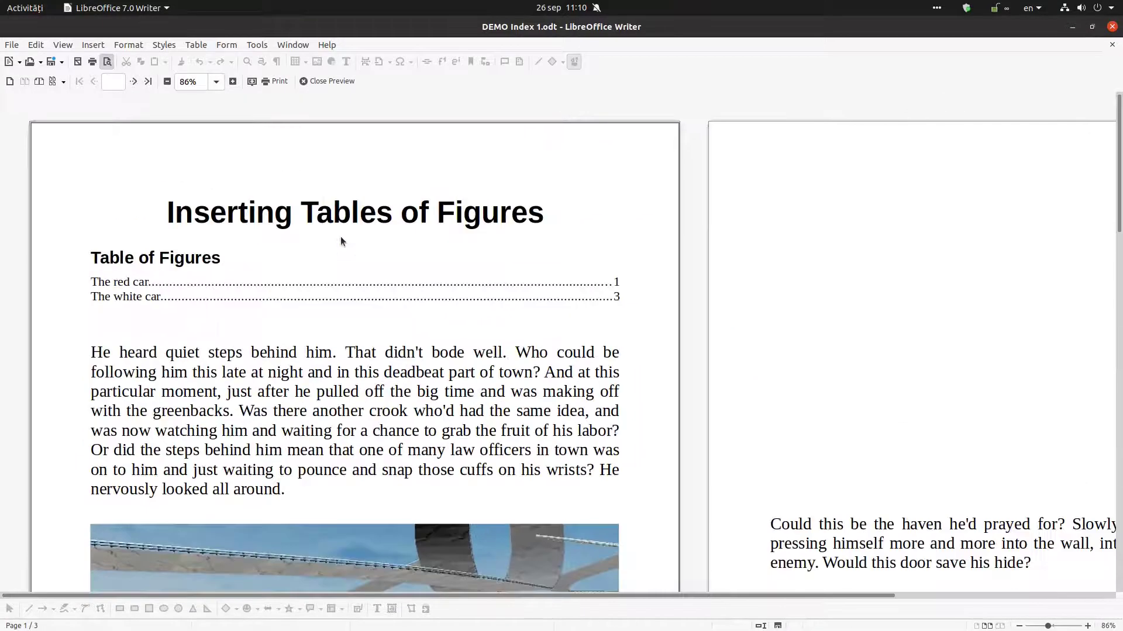
click(674, 258)
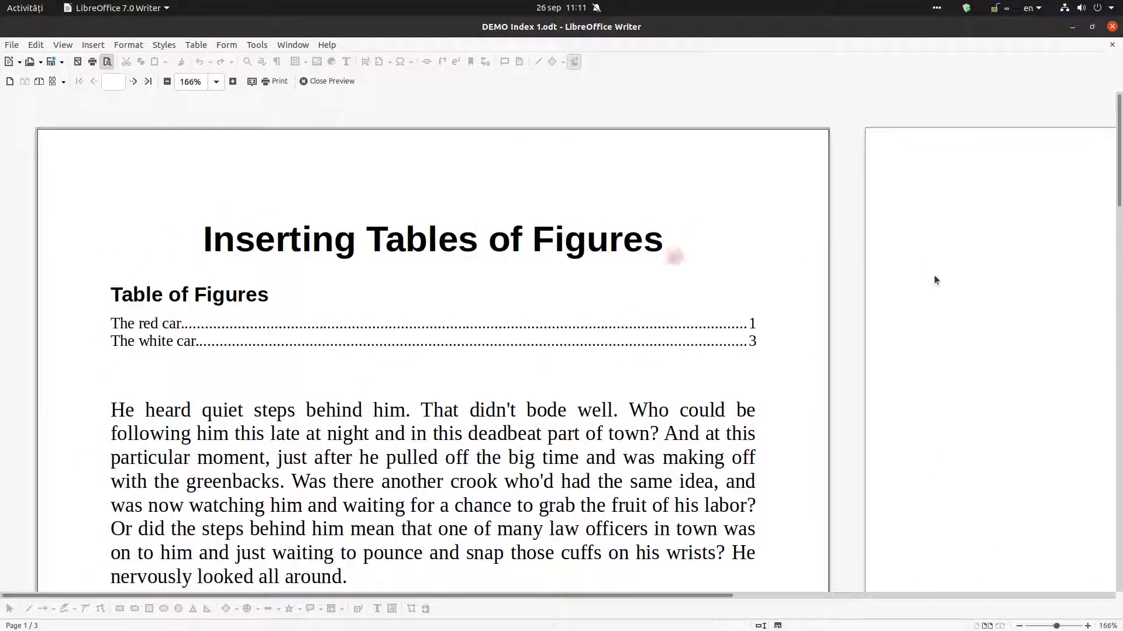